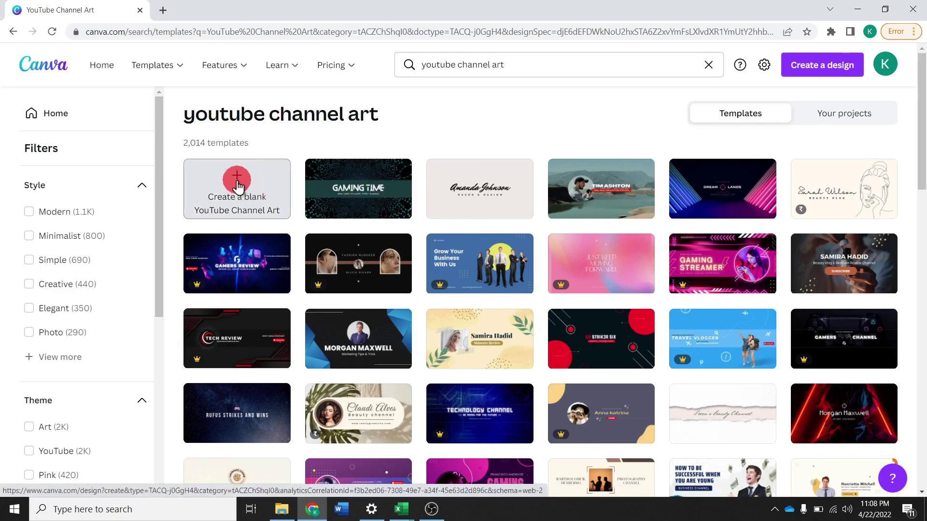
Create a blank YouTube Channel Art design and show its rulers and guides
click(238, 186)
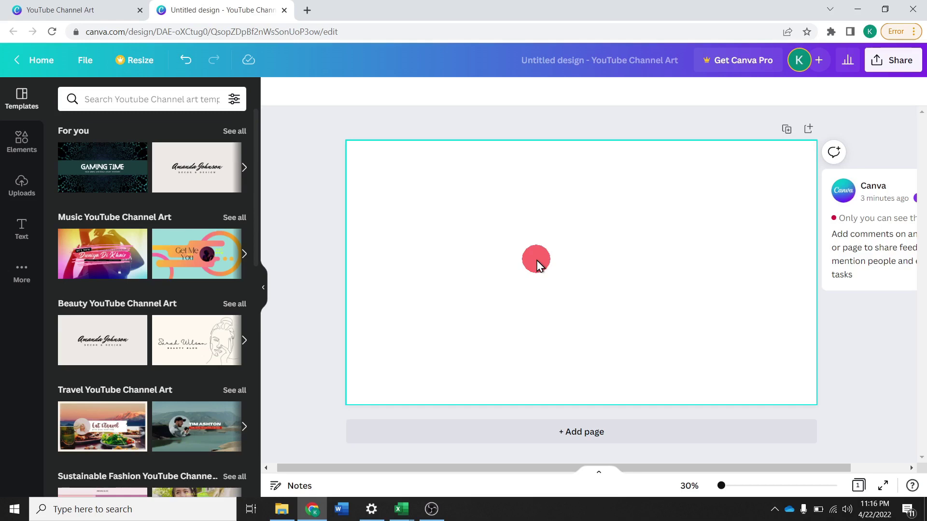
click(84, 64)
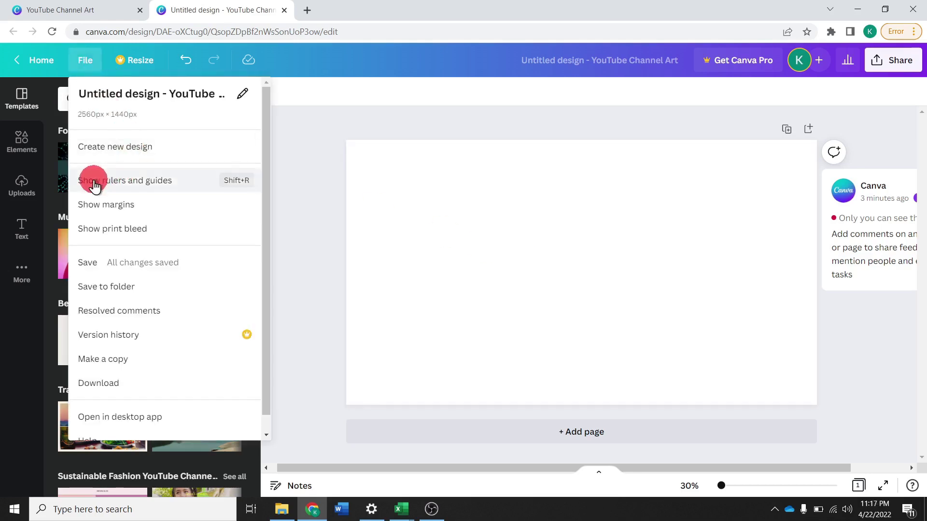
click(147, 186)
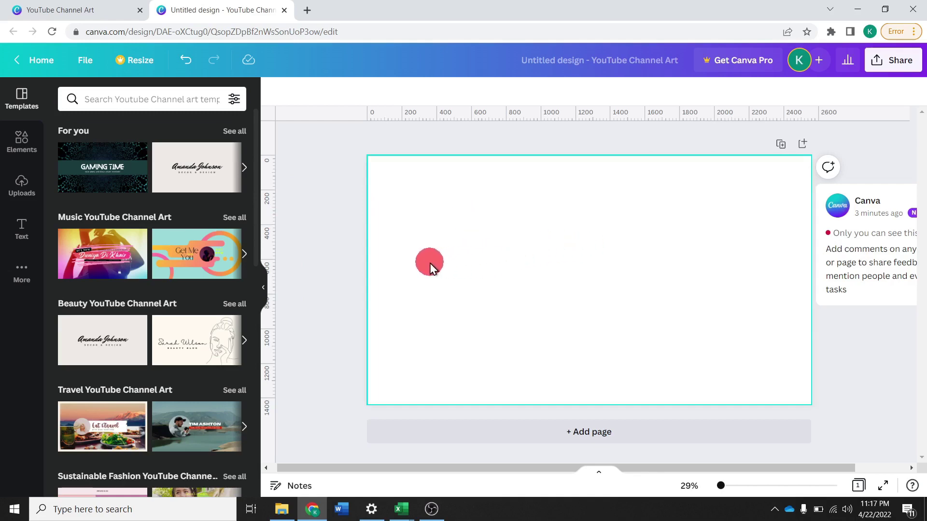
Add a square shape, resize it to about 1546 × 423 px, and centre it on the page
click(15, 147)
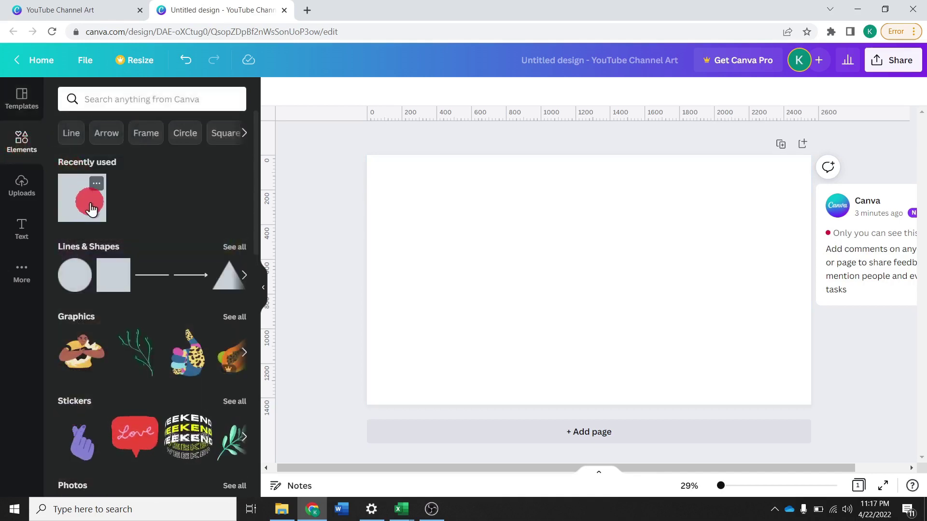
click(114, 277)
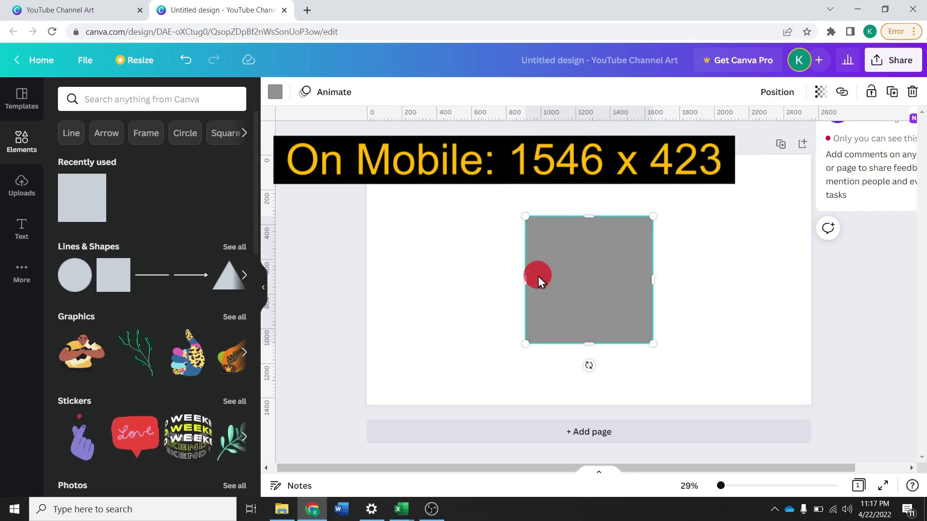
drag(525, 279, 472, 277)
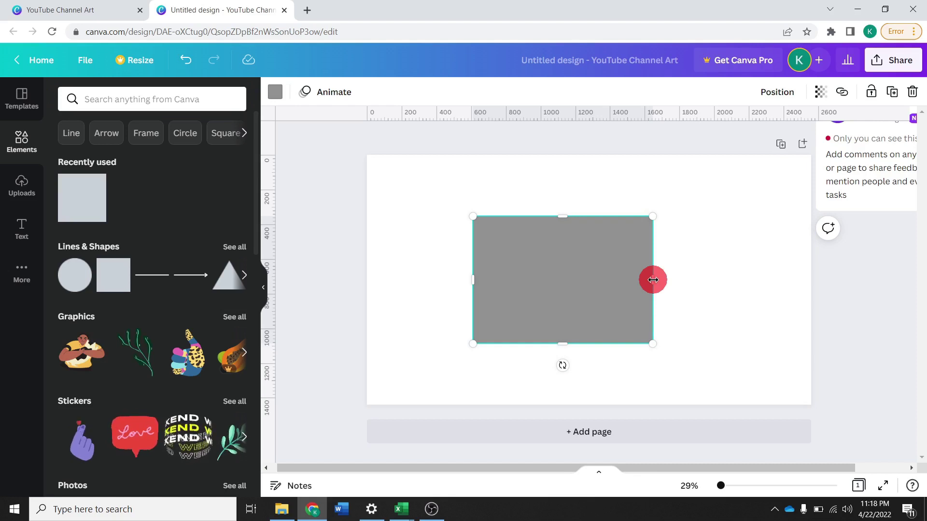
drag(653, 279, 741, 275)
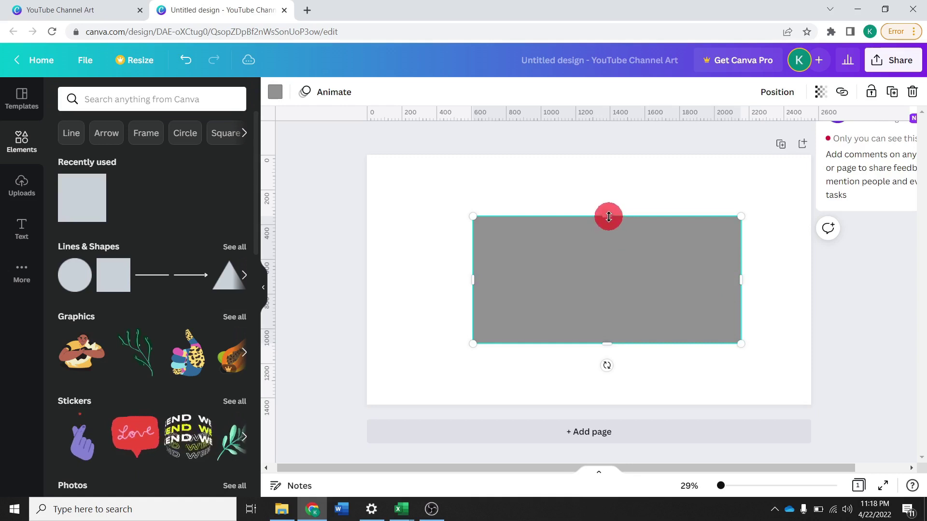
drag(608, 216, 621, 271)
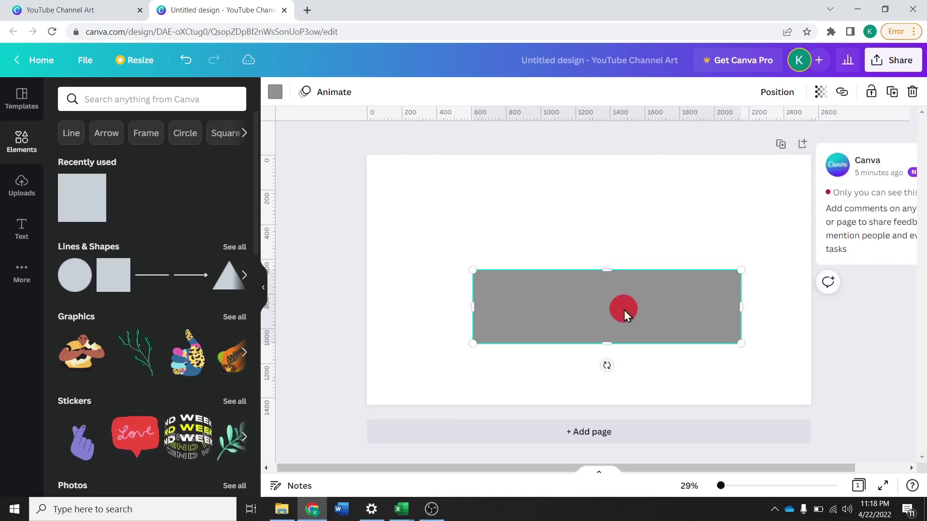
drag(624, 311, 603, 286)
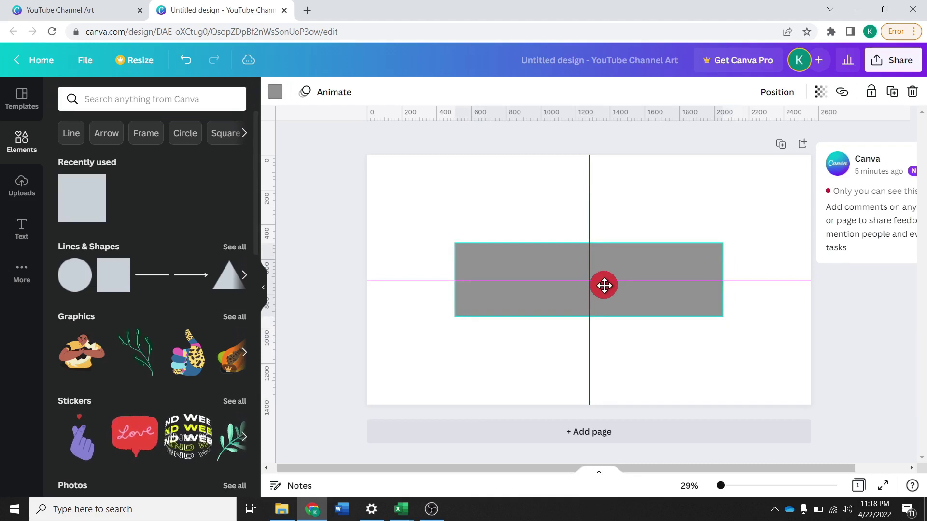
drag(604, 285, 604, 287)
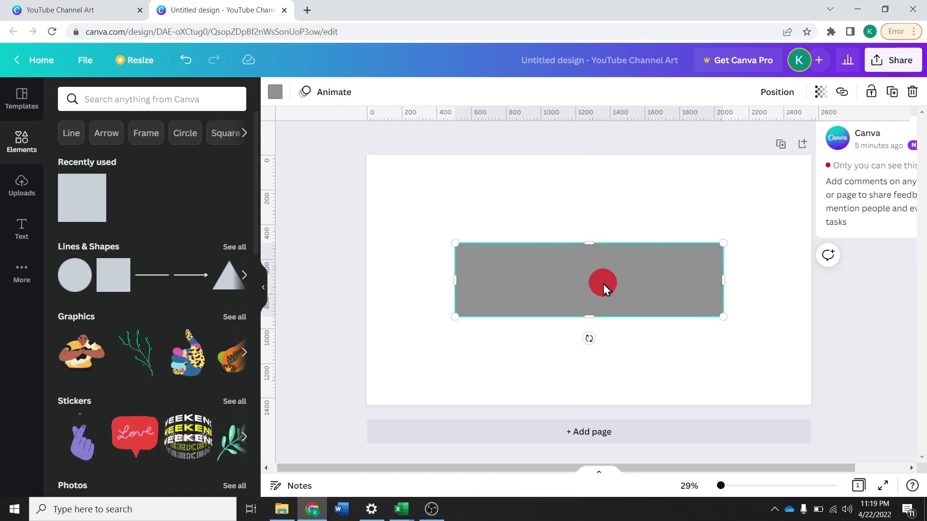
click(332, 274)
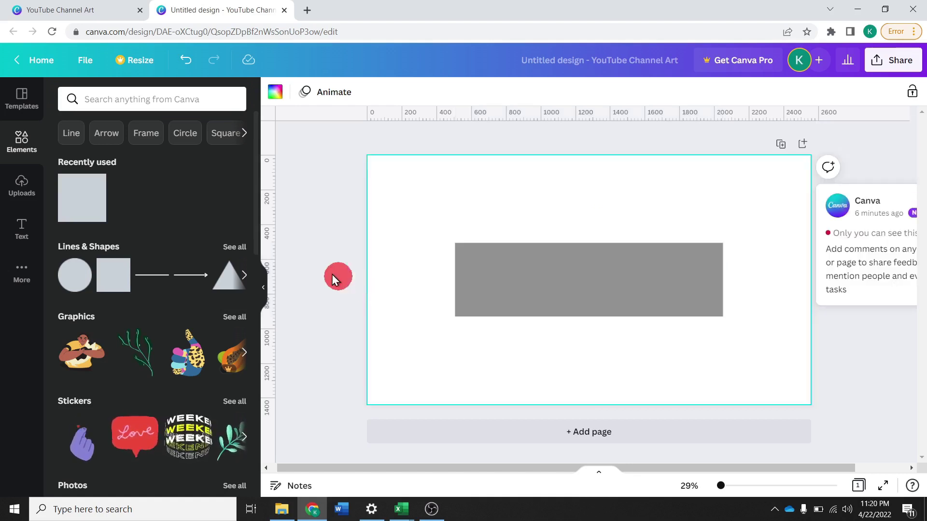
Add a second square over the grey rectangle and recolour it coral red from the default colours
click(113, 283)
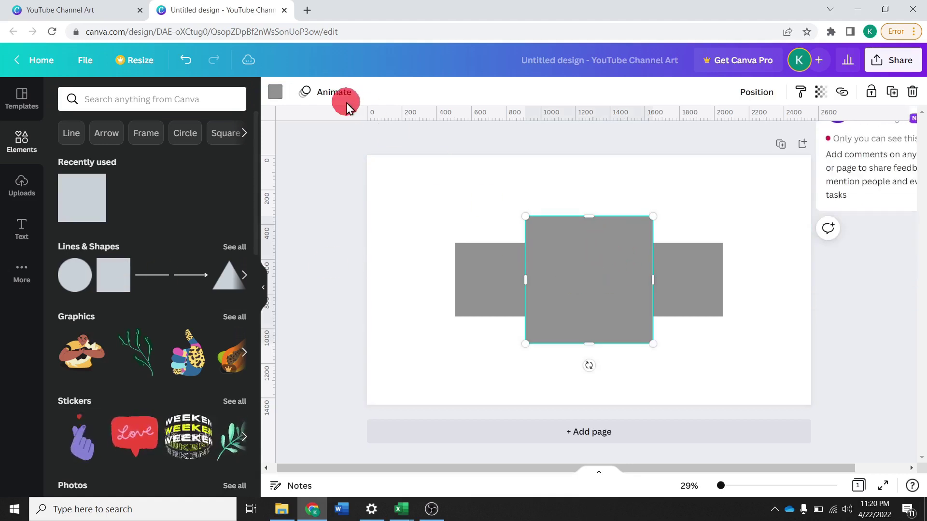
click(279, 96)
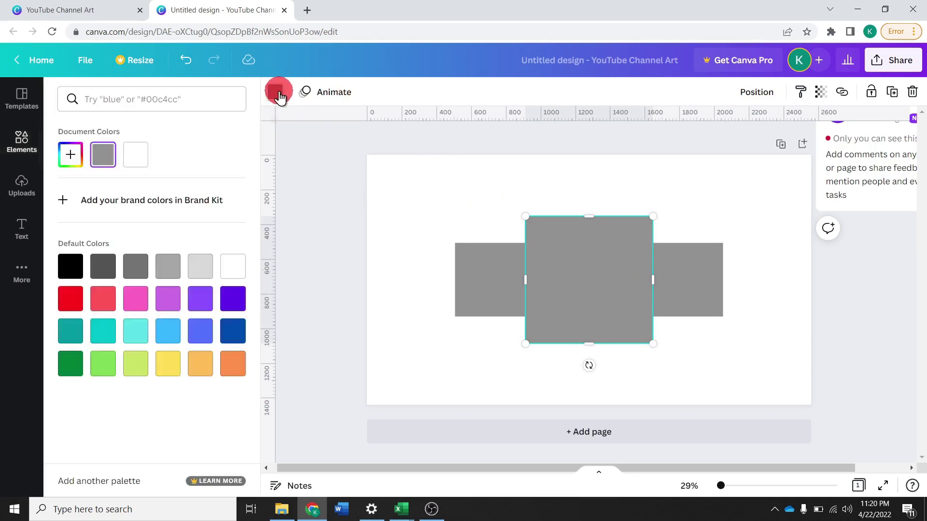
click(106, 301)
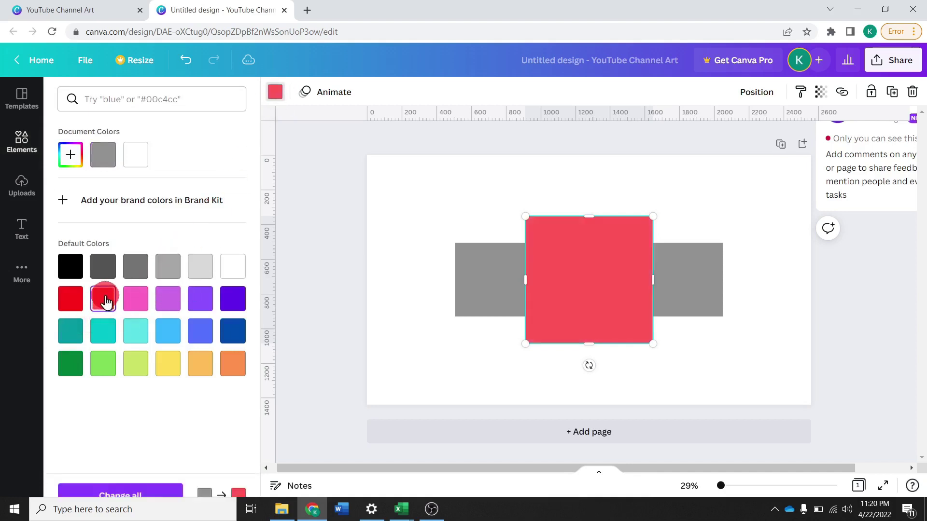
click(596, 271)
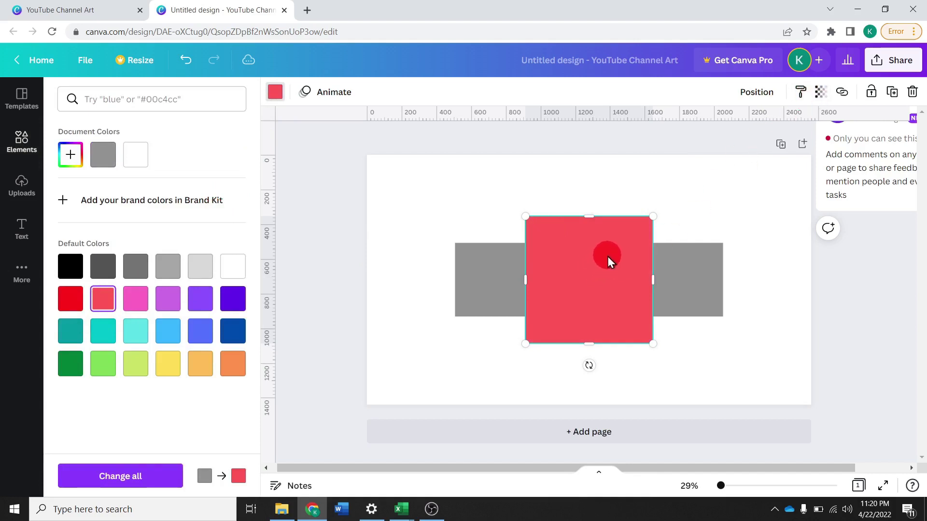
Make the coral red square semi-transparent so the grey rectangle shows through
click(820, 94)
drag(812, 147, 748, 150)
click(593, 231)
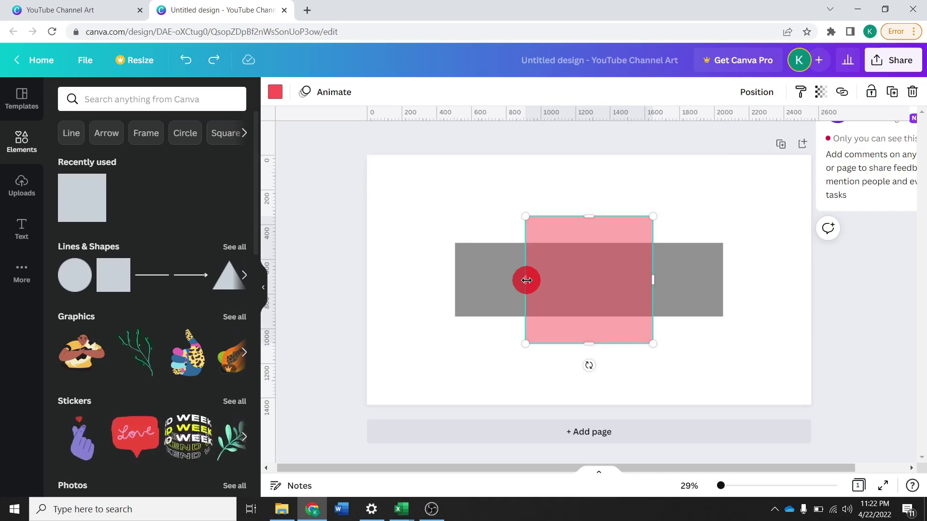
Resize the red shape to about 1850 px wide at the grey rectangle's height, and centre it on the page
drag(526, 280, 395, 280)
click(699, 280)
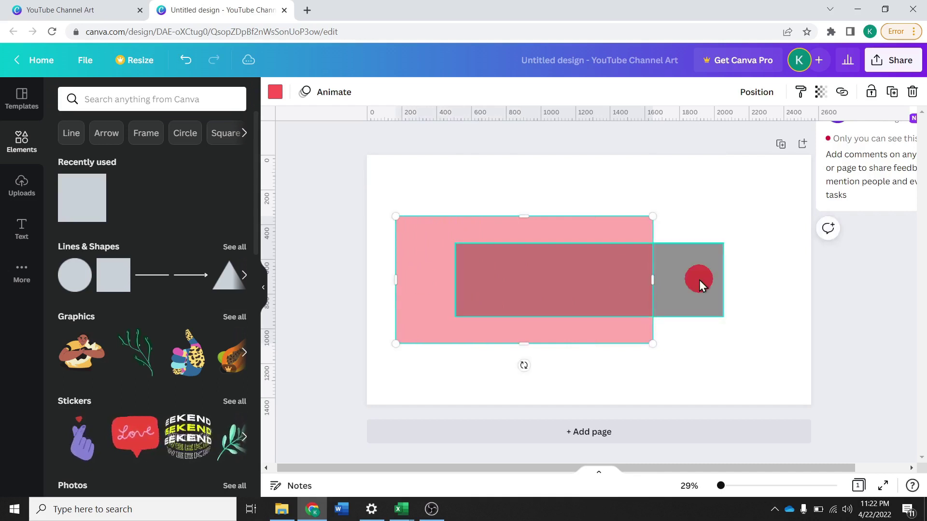
drag(659, 279, 718, 277)
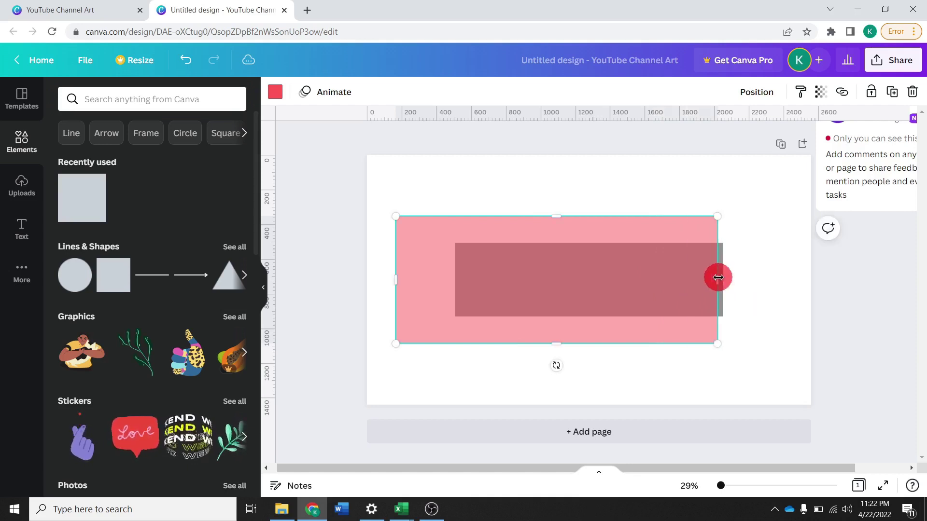
drag(559, 218, 560, 241)
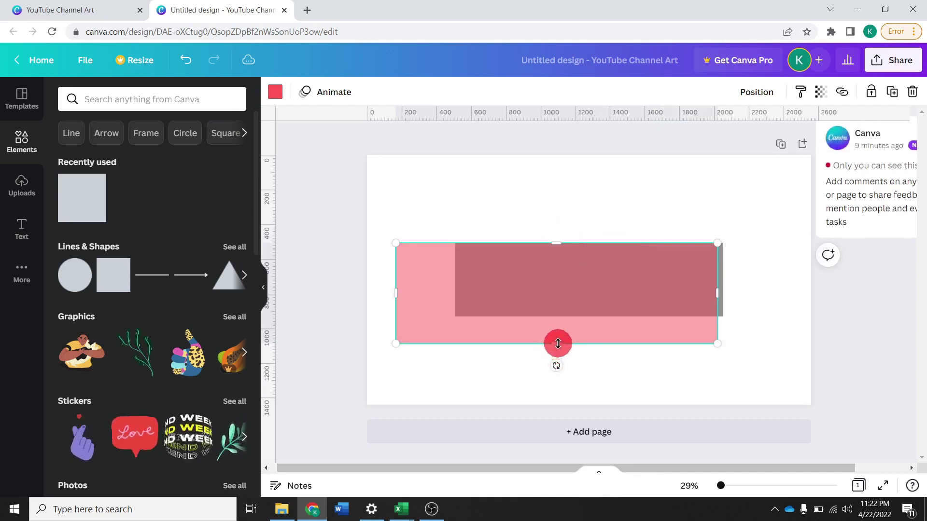
drag(558, 343, 562, 316)
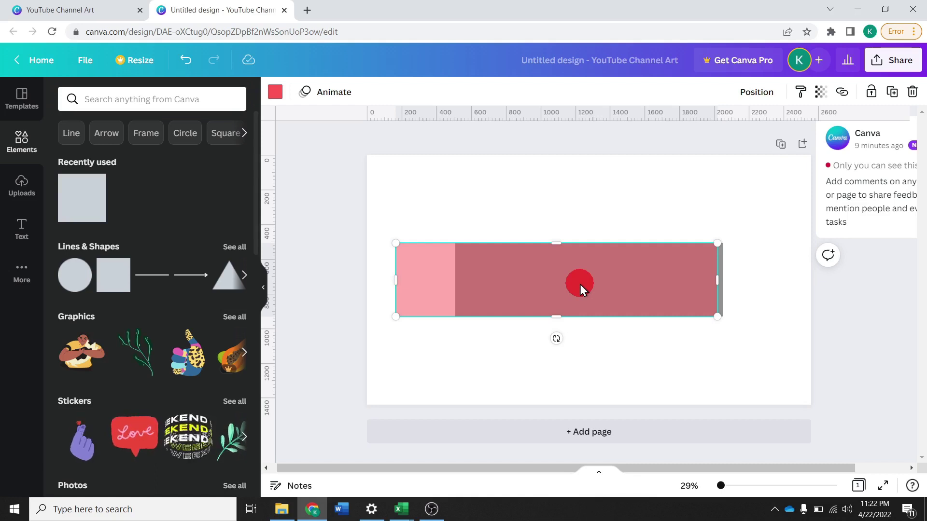
drag(581, 285, 612, 282)
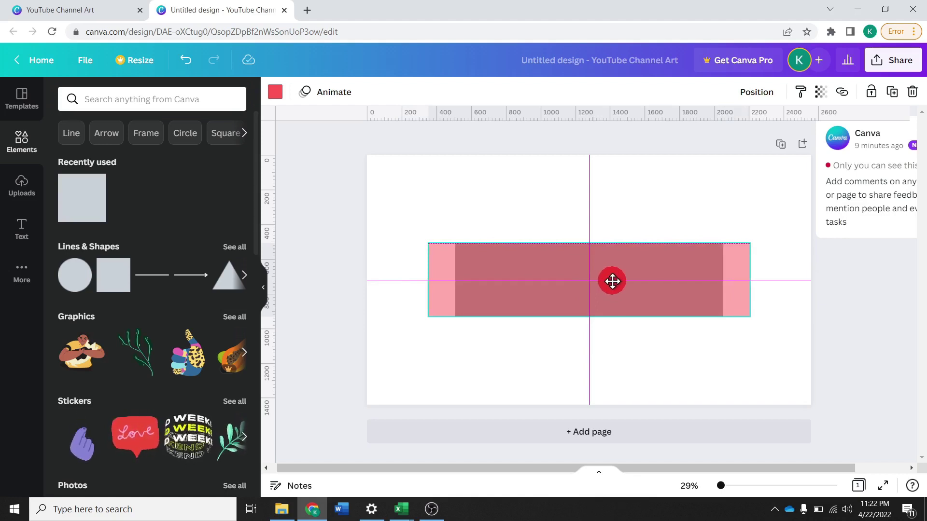
drag(612, 282, 611, 280)
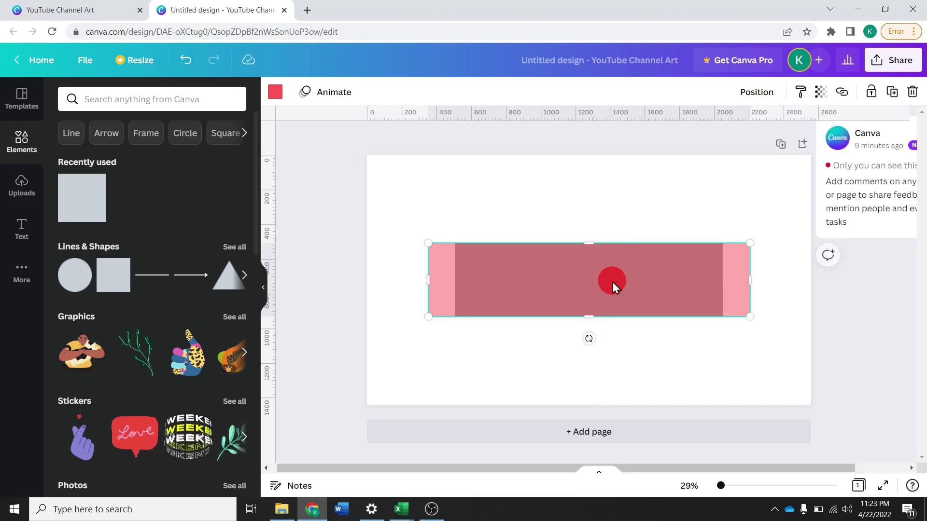
click(391, 224)
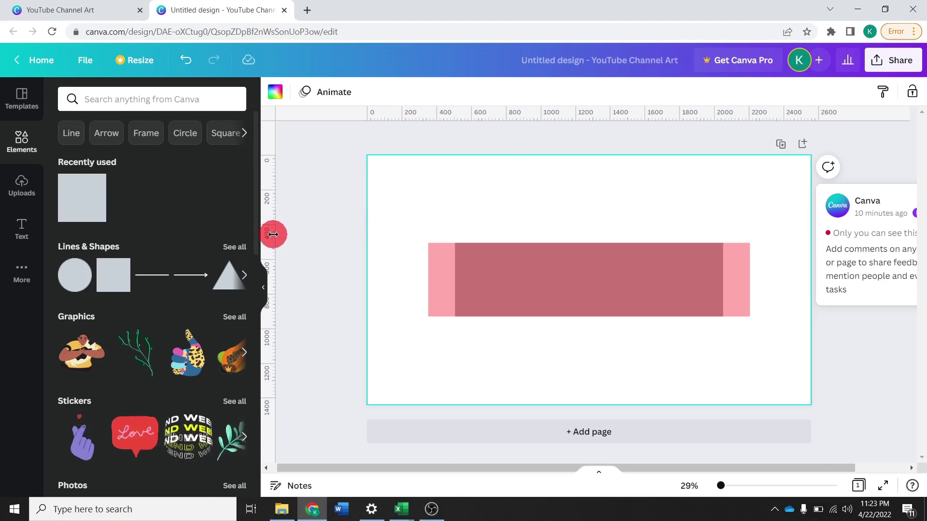
Place four vertical guides along the left and right edges of the red and grey rectangles
drag(273, 235, 427, 233)
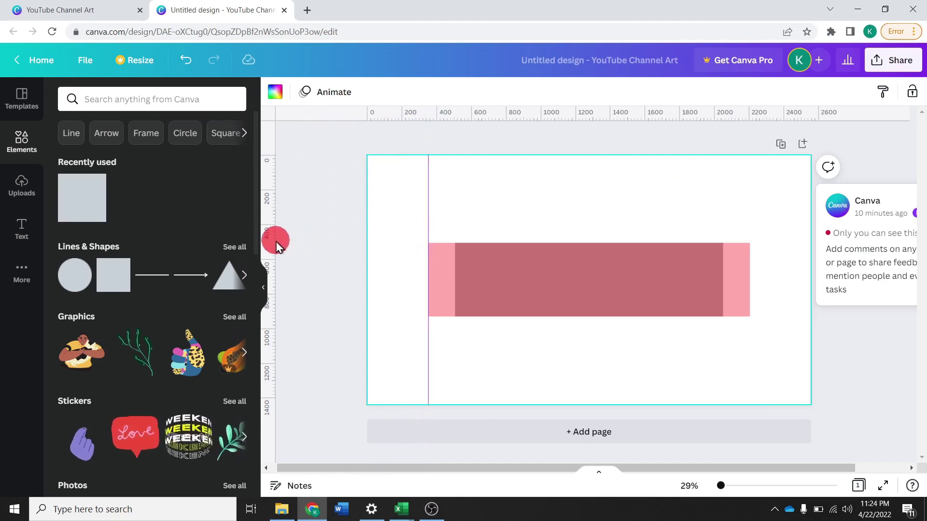
drag(274, 240, 452, 232)
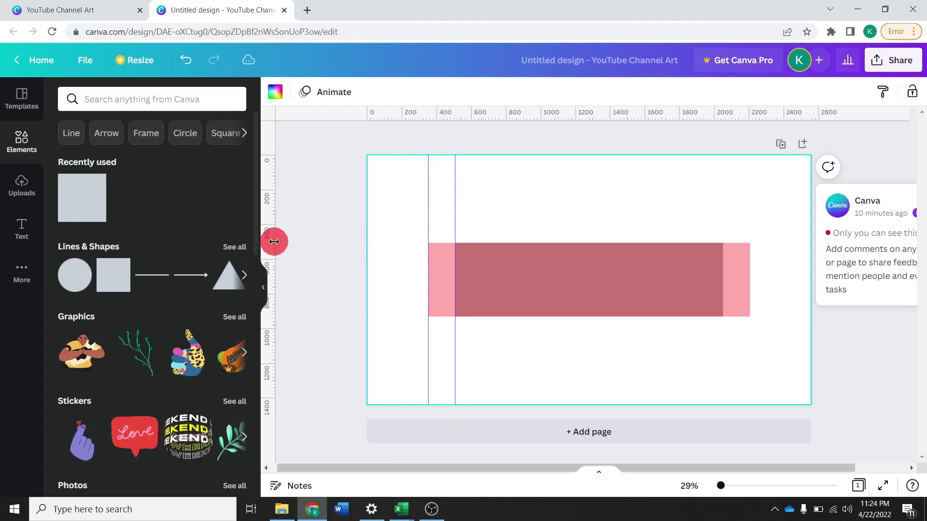
drag(273, 241, 721, 218)
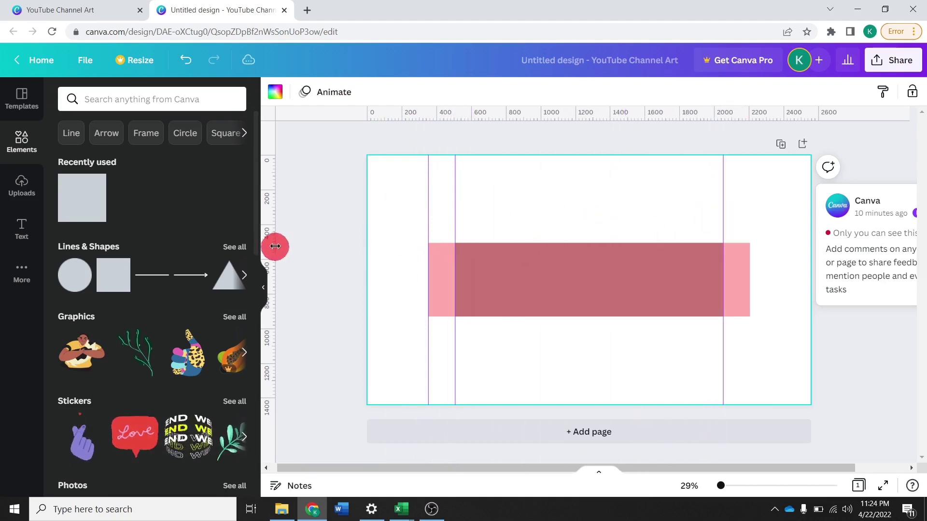
drag(274, 245, 749, 244)
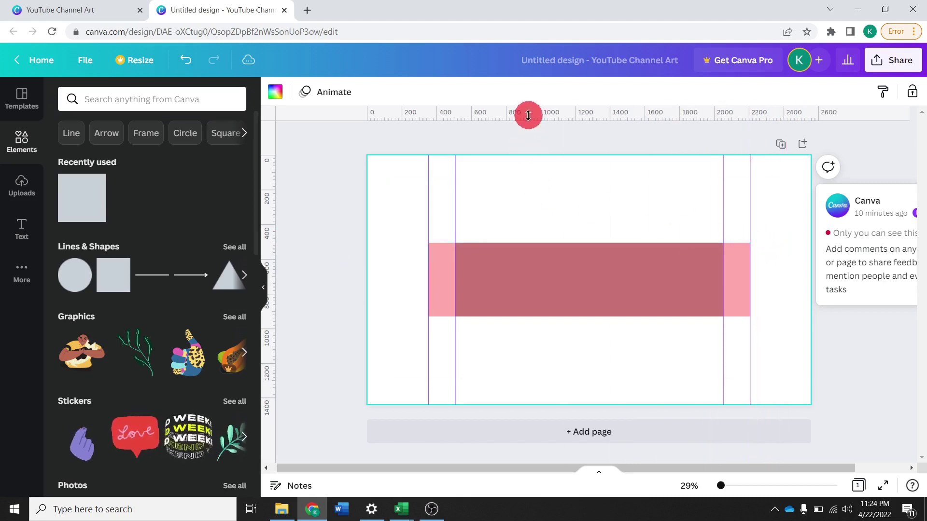
Place two horizontal guides along the upper and lower edges of the stacked rectangles
drag(527, 120, 537, 241)
drag(533, 124, 536, 316)
drag(267, 227, 460, 276)
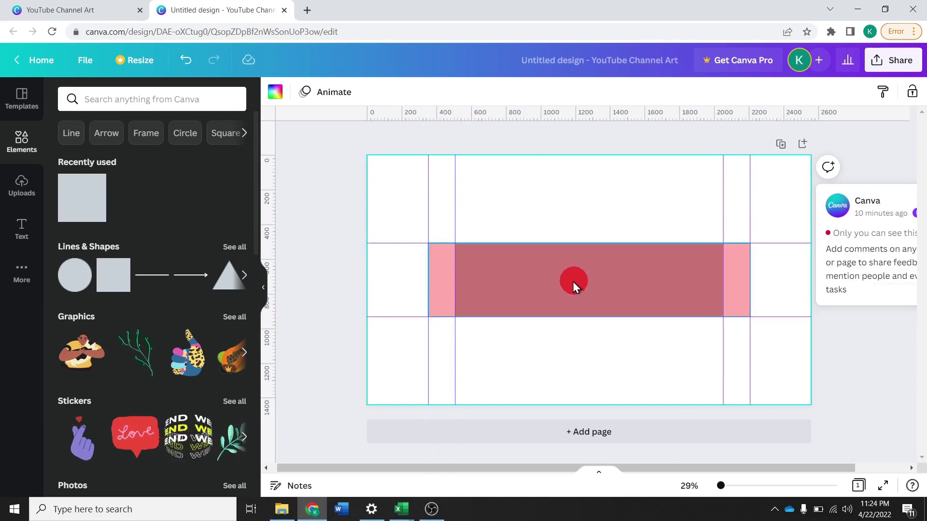
Delete both the red and grey rectangles, keeping only the guides on the page
click(552, 276)
key(Delete)
click(552, 276)
key(Delete)
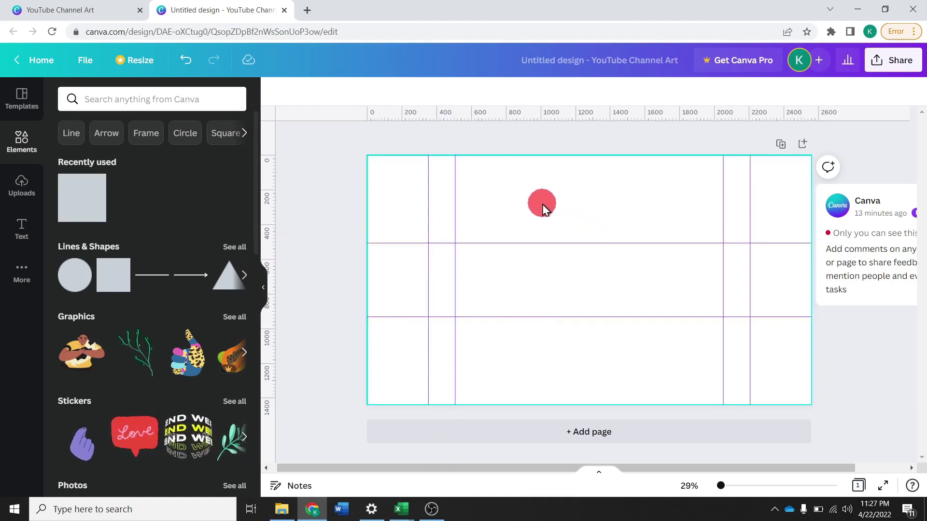
Set the page background to bright turquoise from the default colours
click(408, 203)
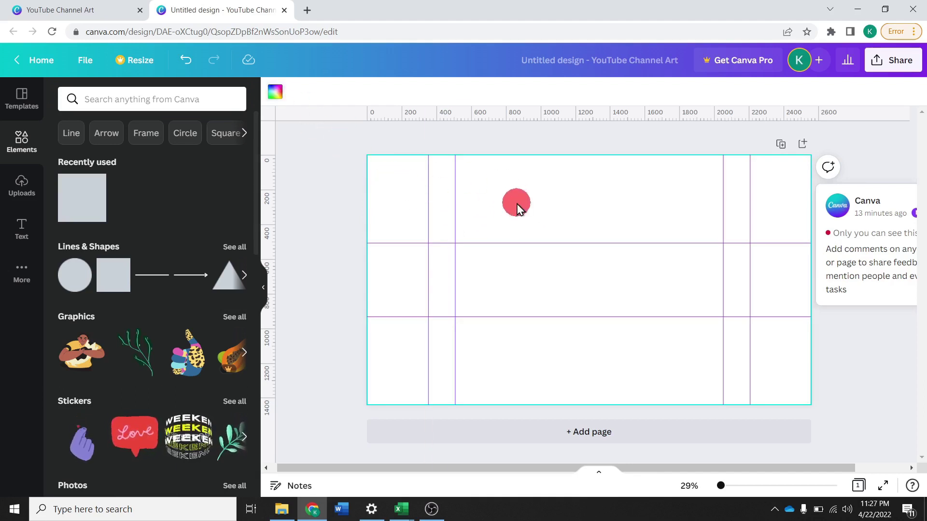
click(274, 92)
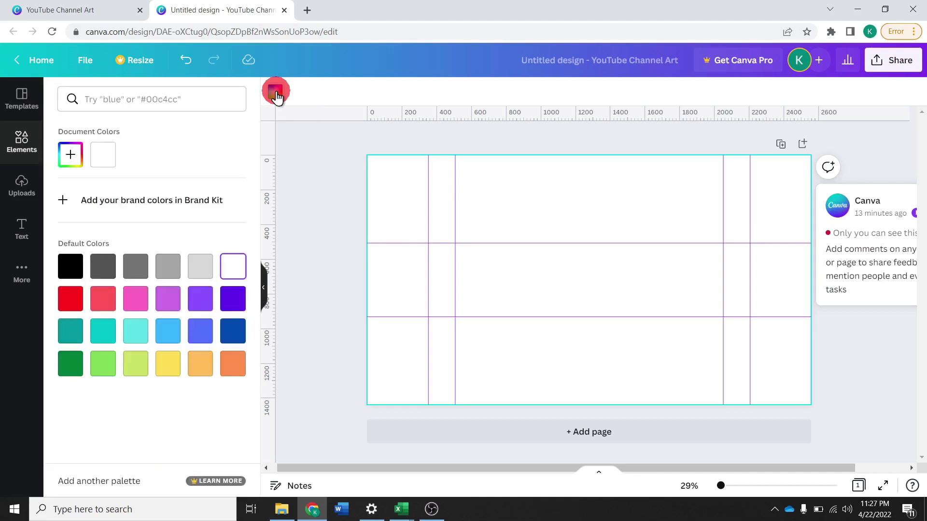
click(70, 331)
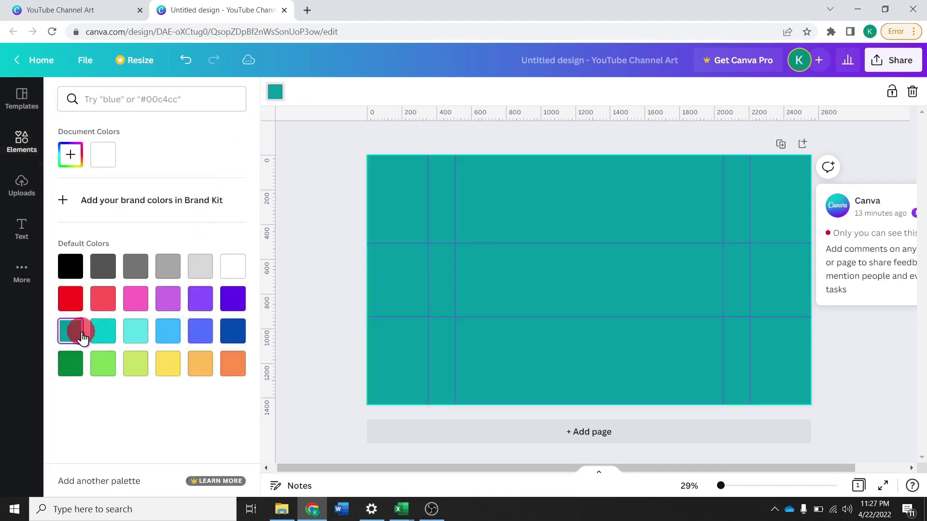
click(101, 336)
click(347, 184)
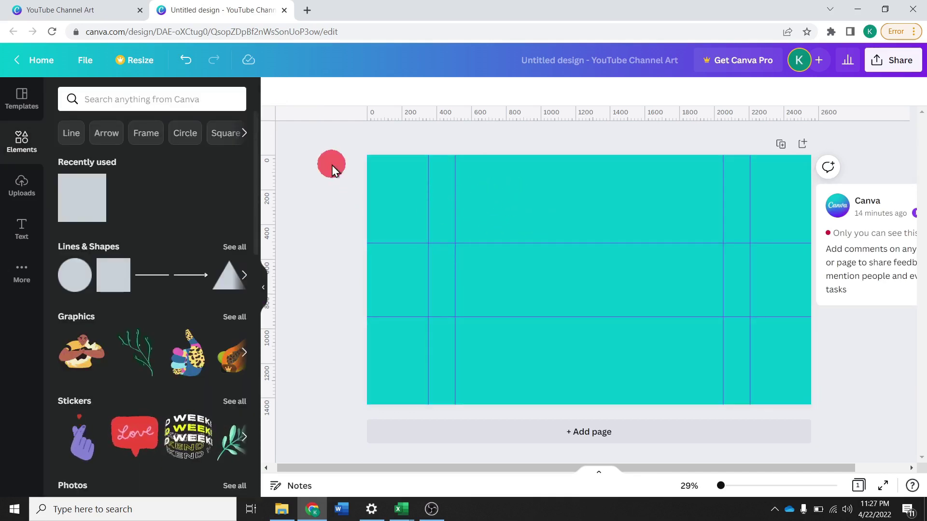
Upload the background_image file from the Channel Banner folder to the design's media
click(23, 194)
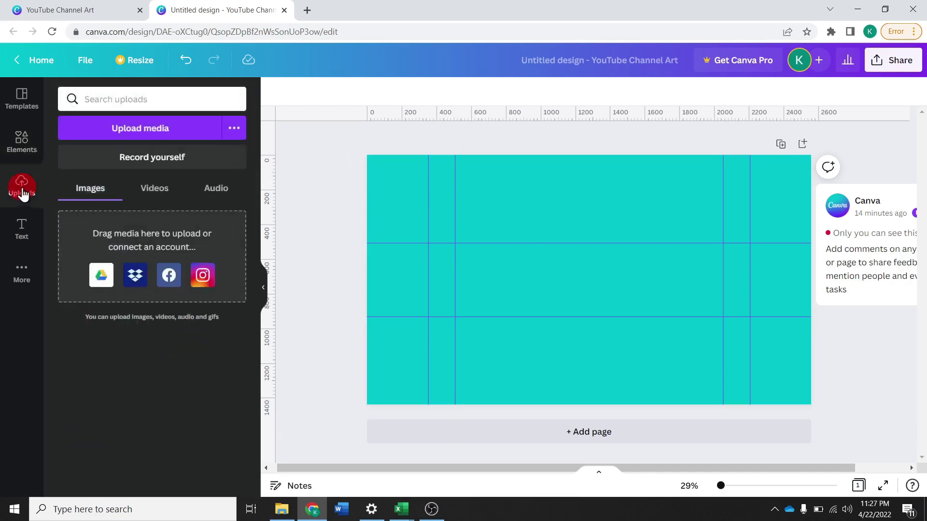
click(114, 130)
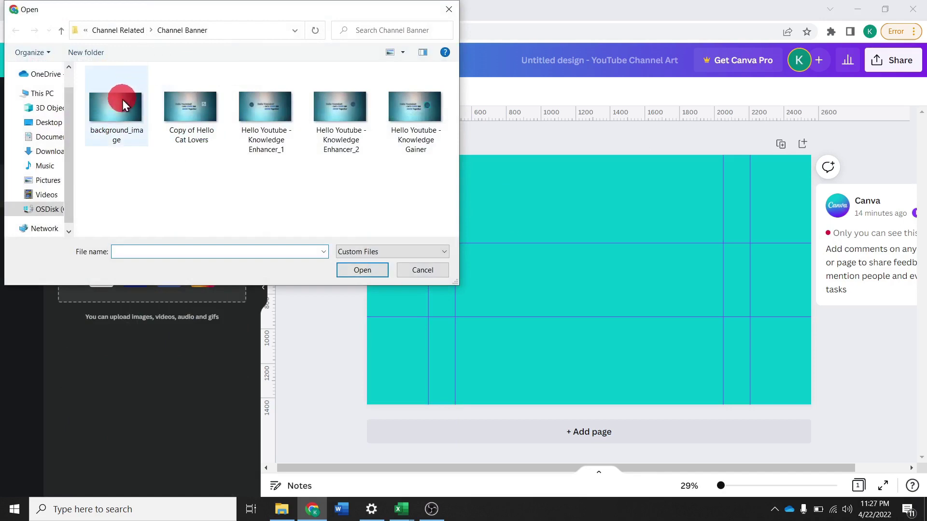
click(119, 109)
click(364, 270)
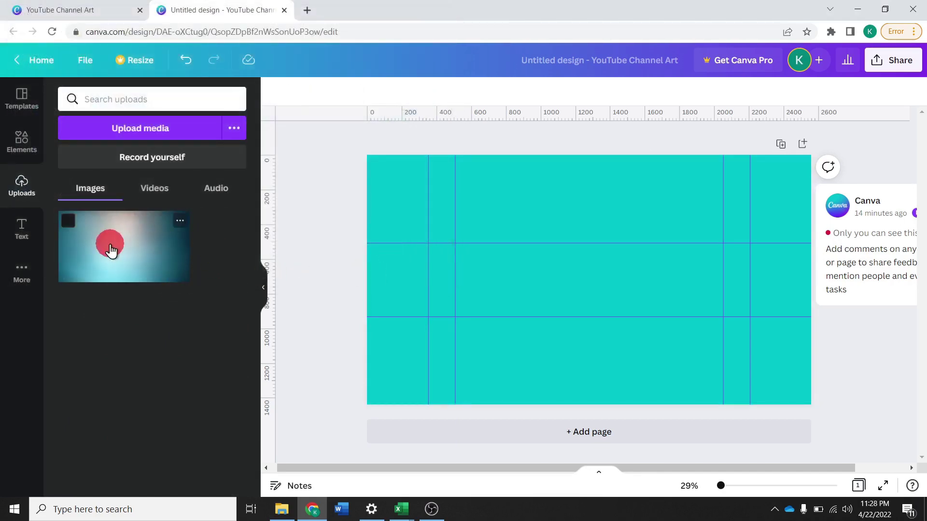
Place the uploaded background image on the page and enlarge it from two opposite corners to cover the whole banner
click(112, 249)
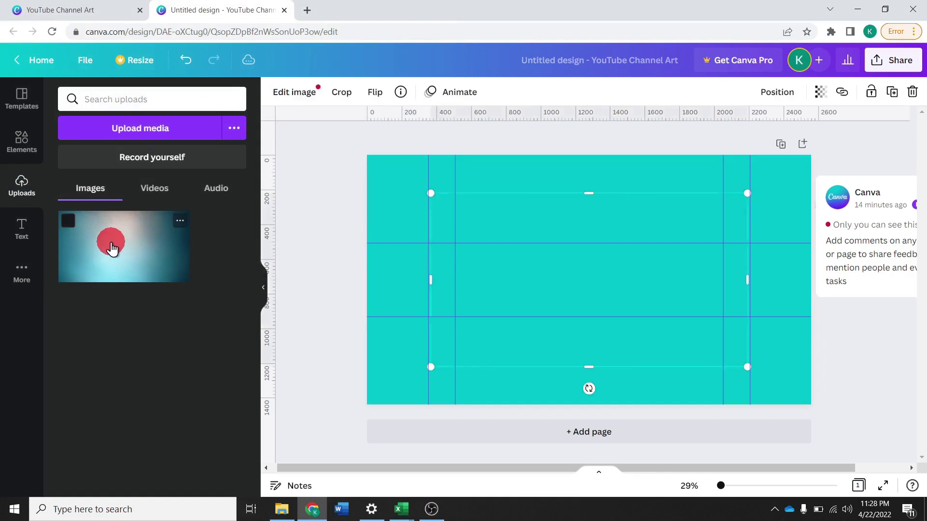
drag(746, 367, 817, 405)
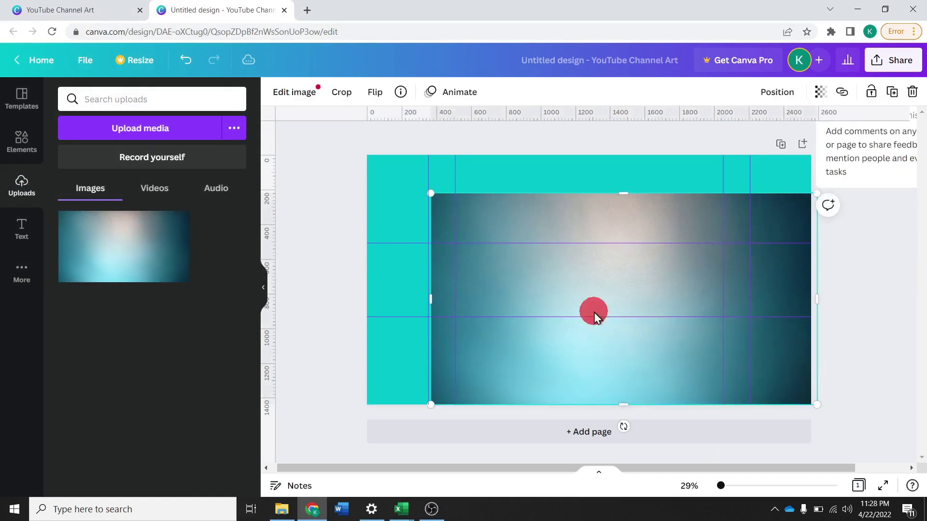
drag(433, 193, 362, 158)
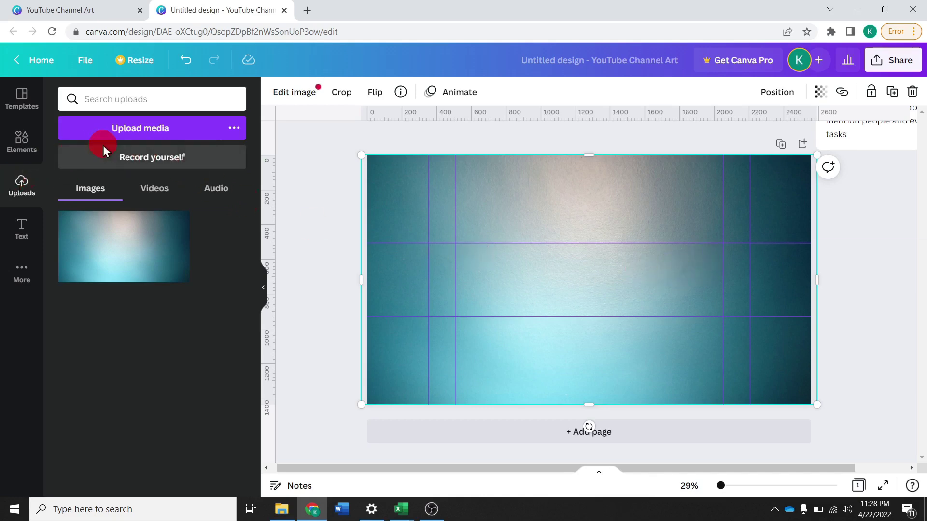
Upload the image-removebg-preview logo from the Channel Logo folder
click(124, 141)
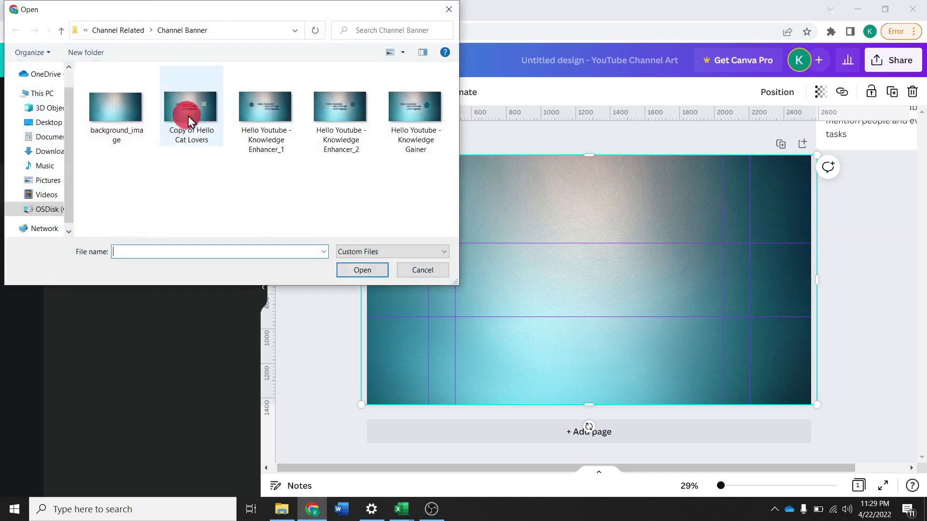
click(136, 31)
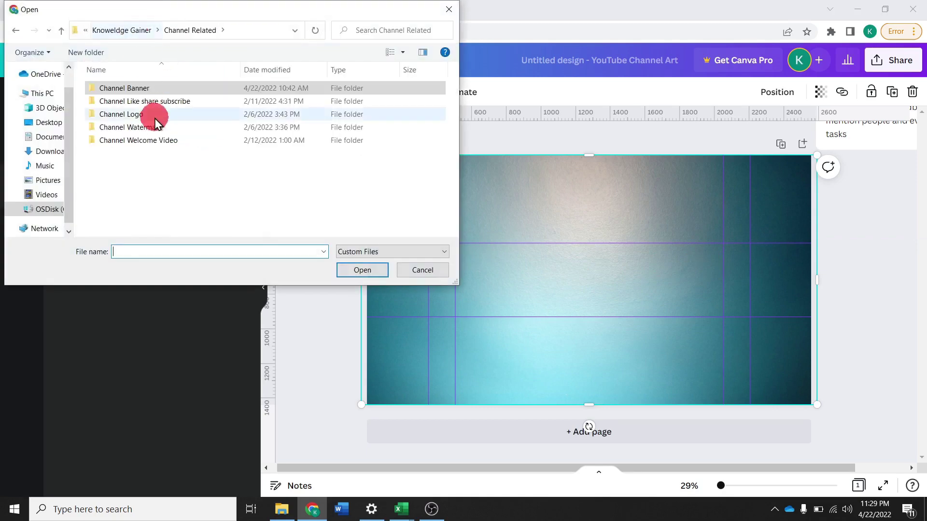
double_click(155, 120)
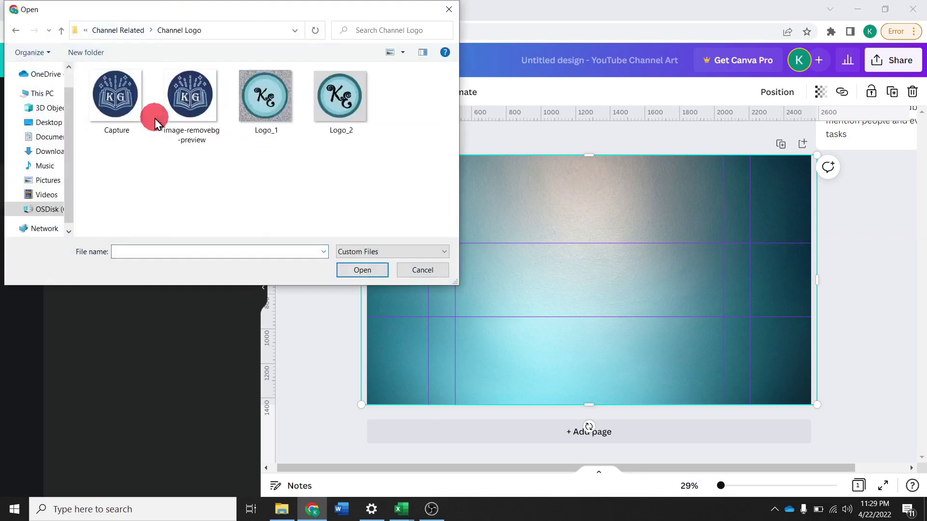
click(190, 93)
click(362, 269)
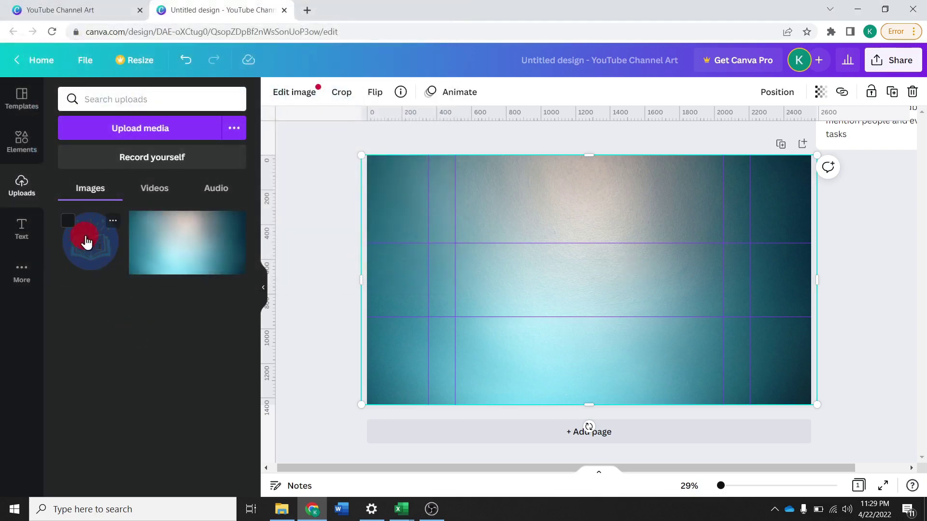
Add the KG logo to the page, shrink it, and position it near the right end of the central safe area, touching the upper guide
click(92, 240)
drag(660, 351, 579, 259)
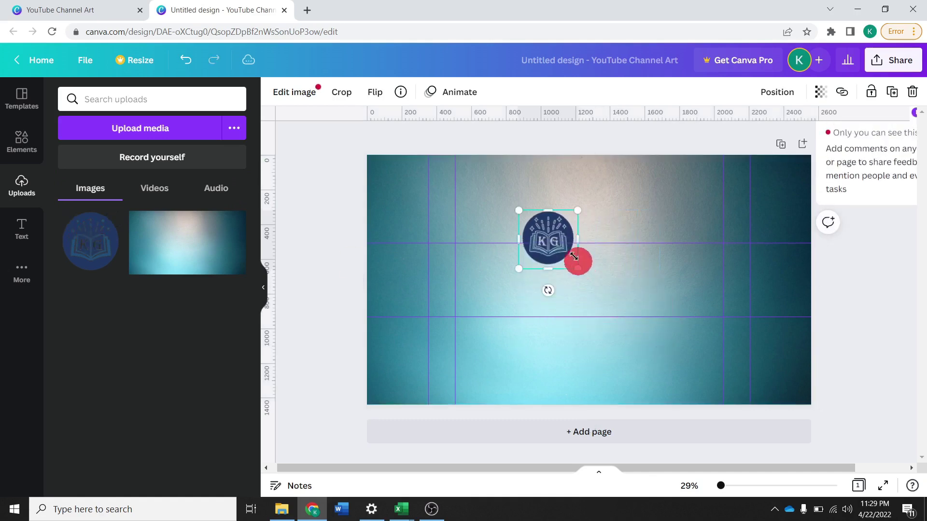
drag(542, 232, 568, 233)
drag(641, 258, 702, 258)
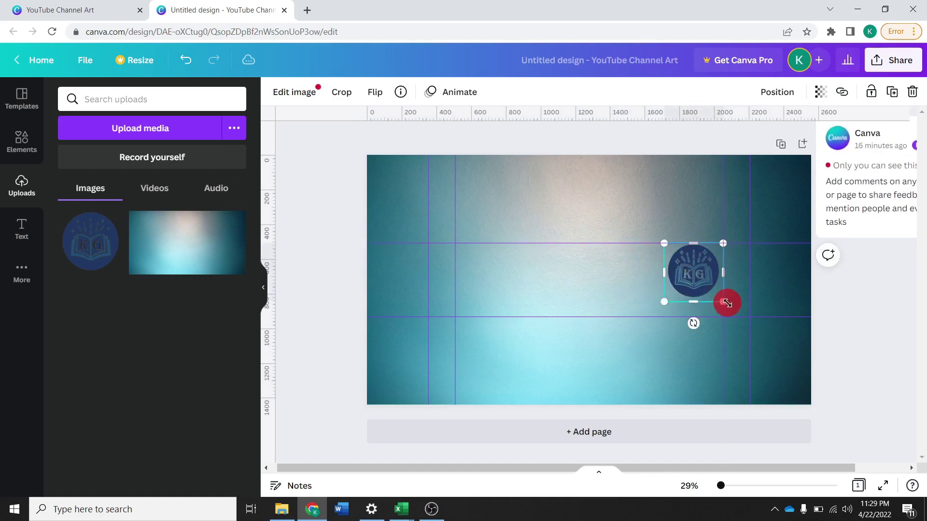
drag(727, 303, 704, 271)
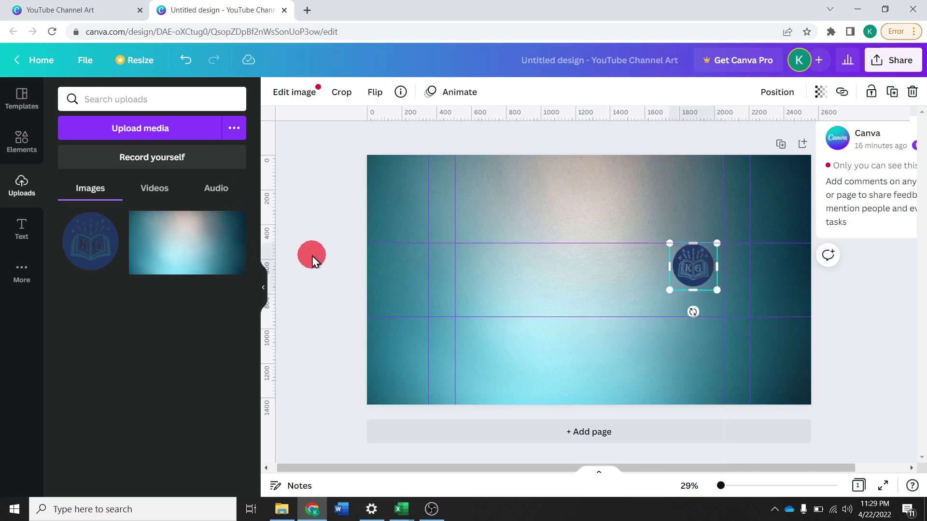
click(312, 256)
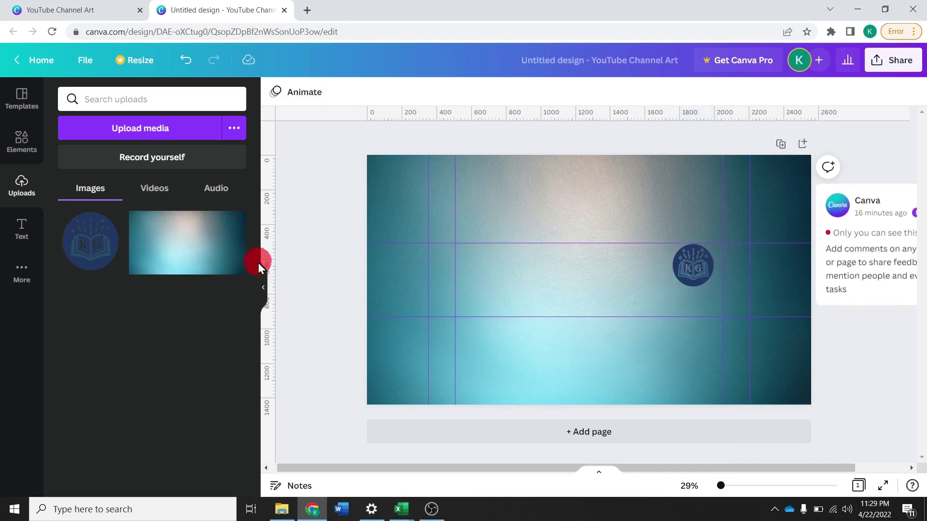
Add the heading "Hello Youtube!!", shrink it to size 84, and place it inside the safe area left of the logo
click(19, 229)
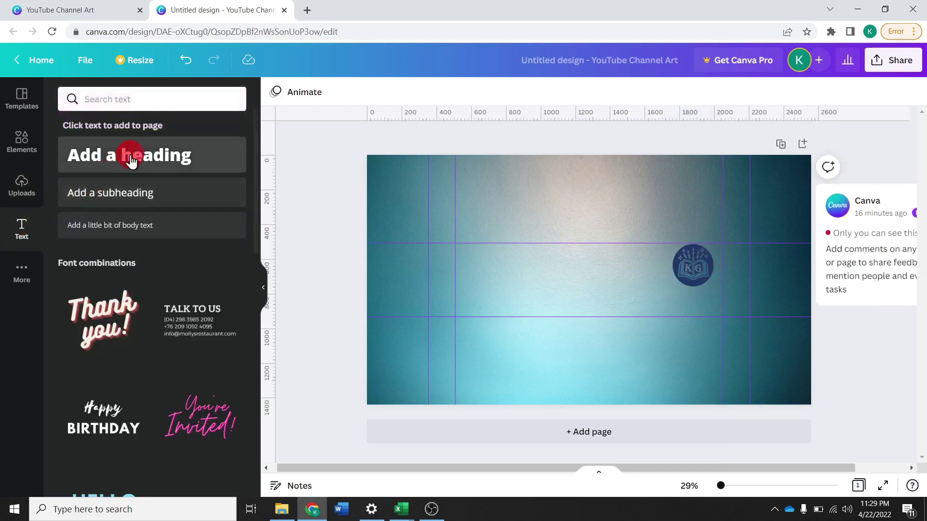
click(131, 162)
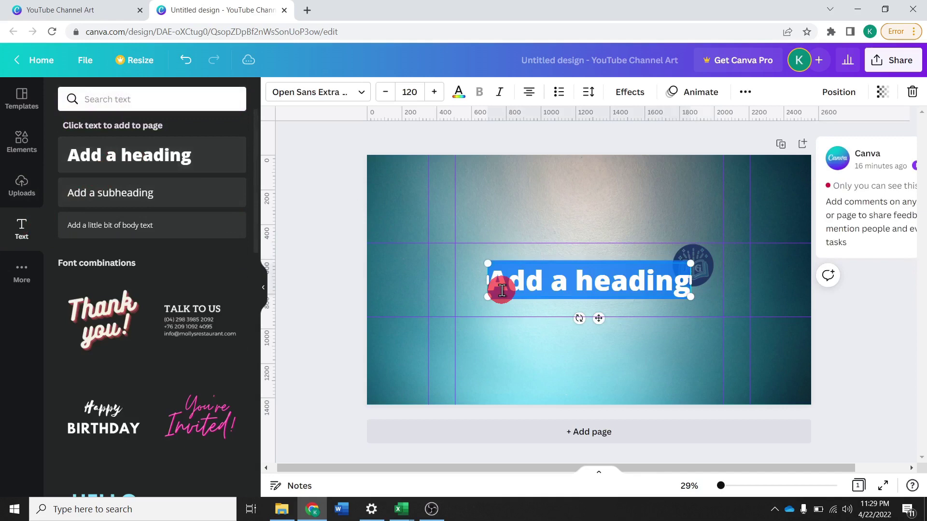
text(Hello Youtube!!)
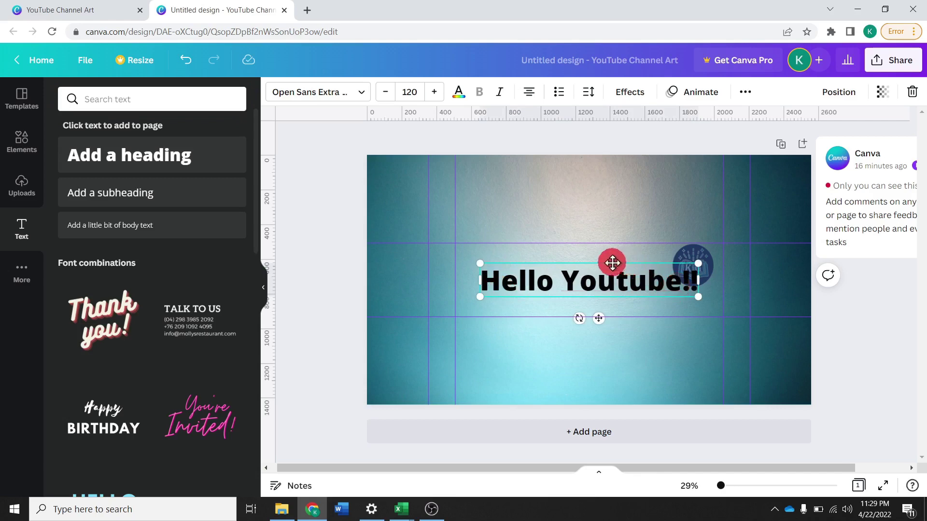
drag(612, 263, 597, 249)
drag(681, 286, 613, 275)
click(531, 264)
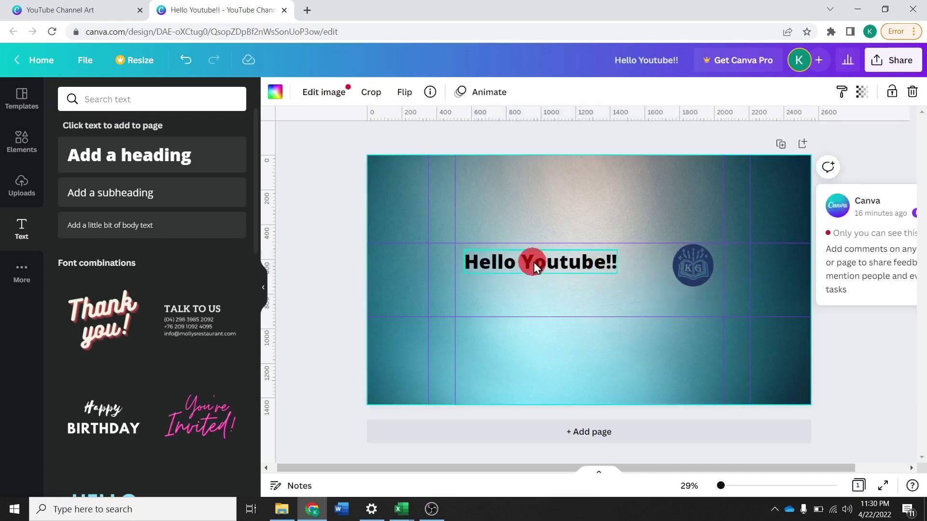
Try the Hollow text effect on the "Hello Youtube!!" heading and replace it with the Splice effect
click(535, 267)
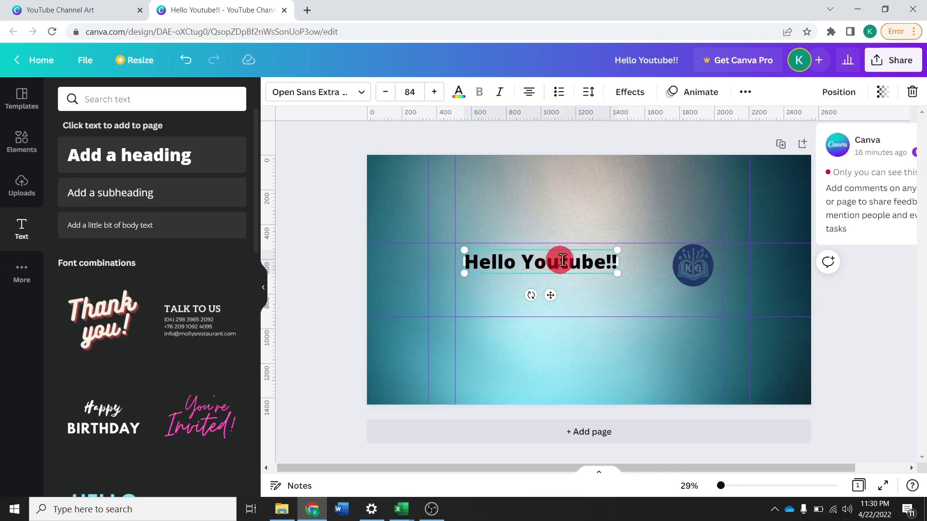
click(627, 92)
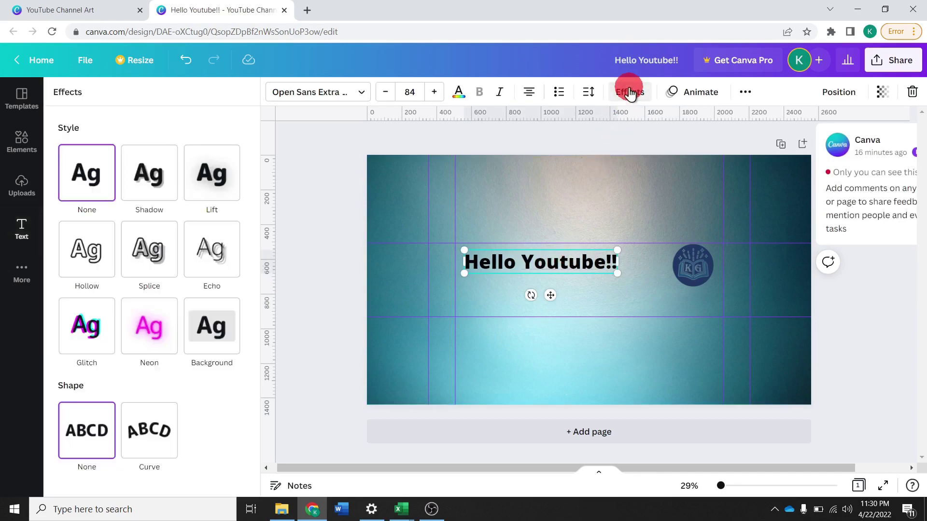
click(90, 257)
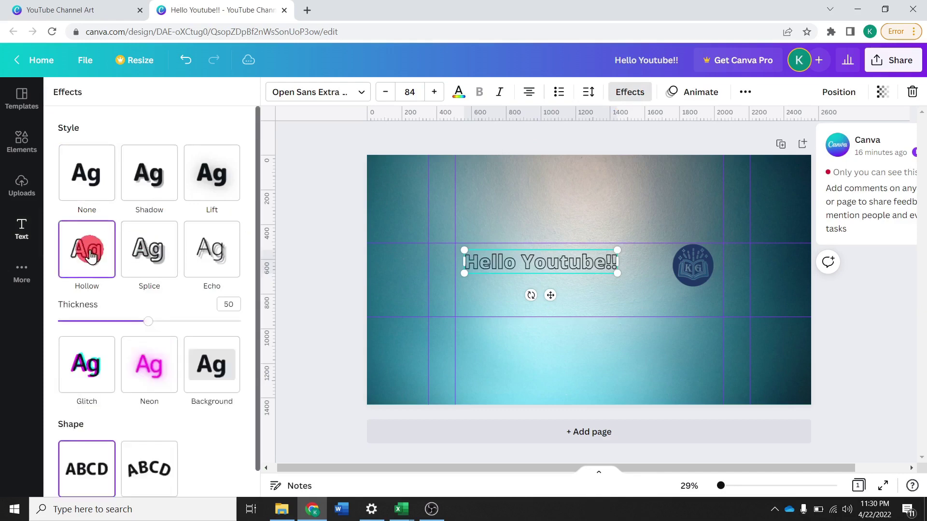
click(503, 263)
click(599, 274)
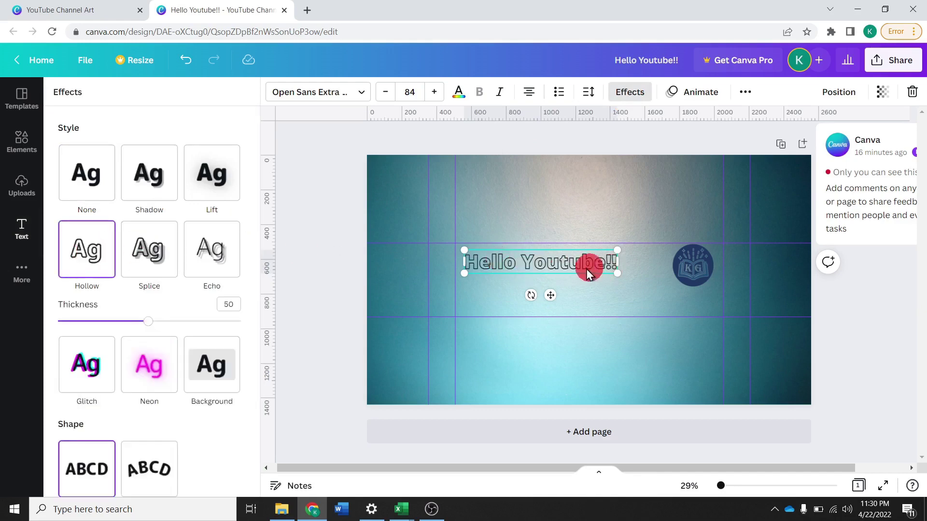
click(148, 259)
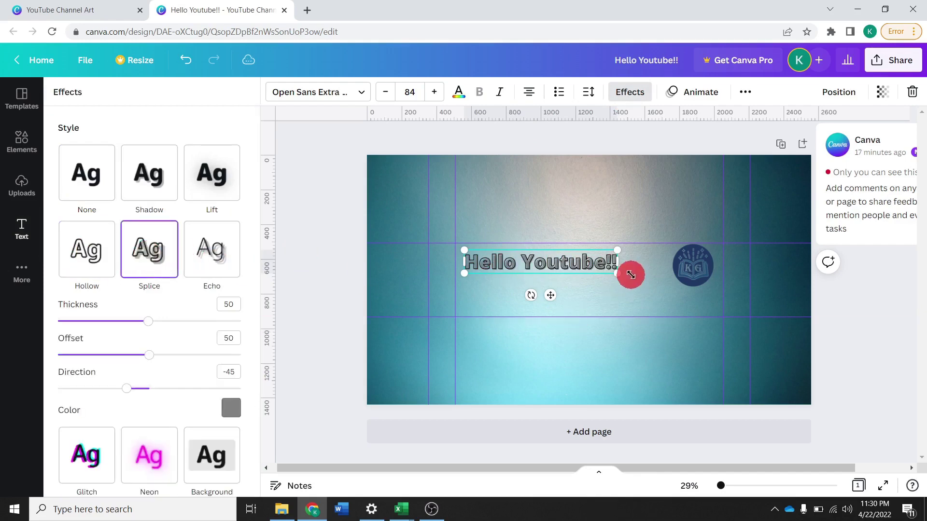
click(567, 288)
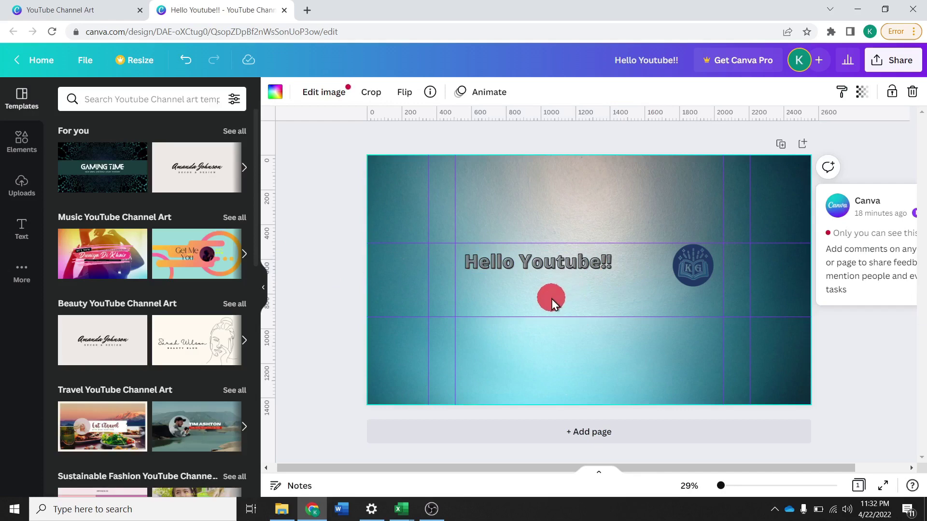
Add the subheading "Let's LEARN && GROW Together", shrink it to size 57.8, and place it beneath the heading
click(21, 234)
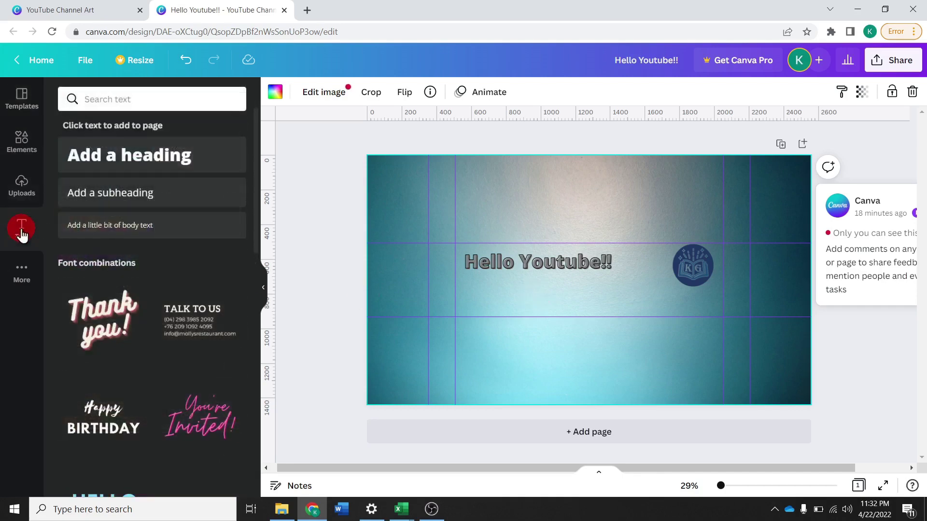
click(116, 199)
double_click(524, 280)
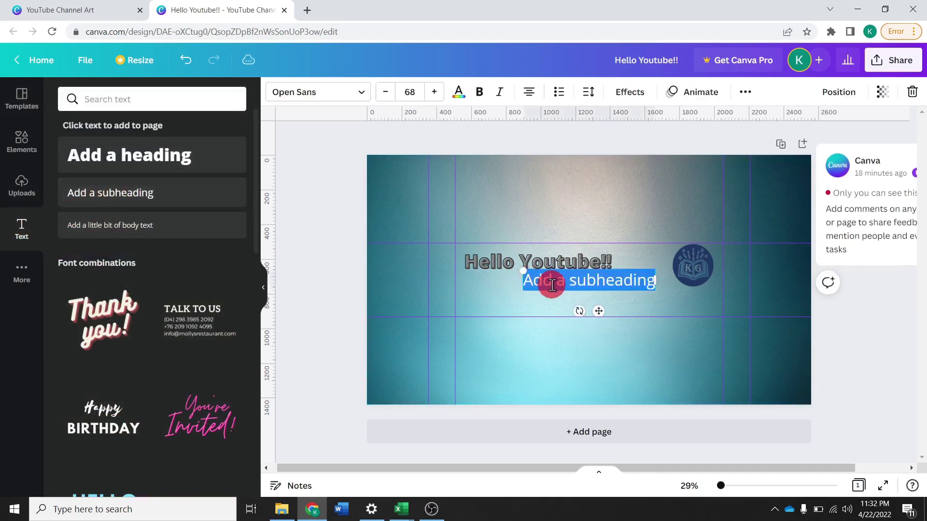
text(Let's LEARN && GROW Together)
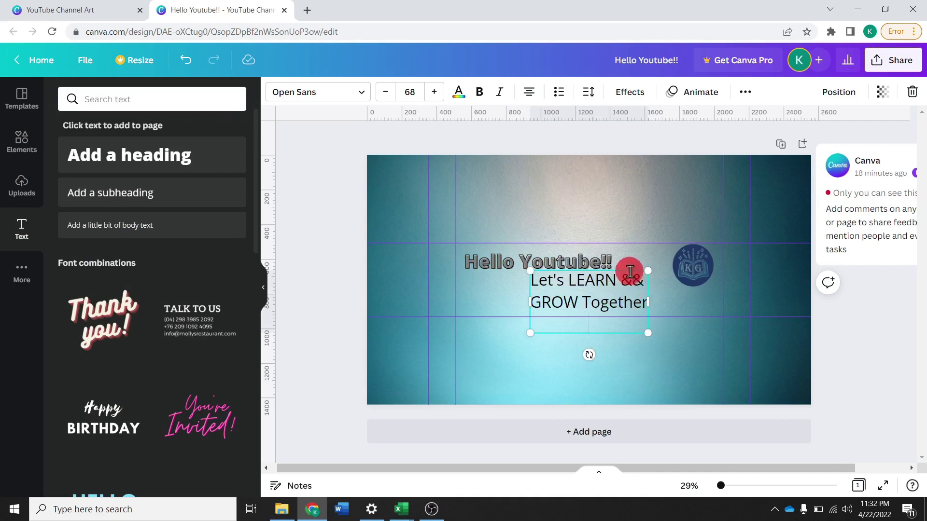
drag(620, 269, 604, 270)
drag(626, 332, 605, 319)
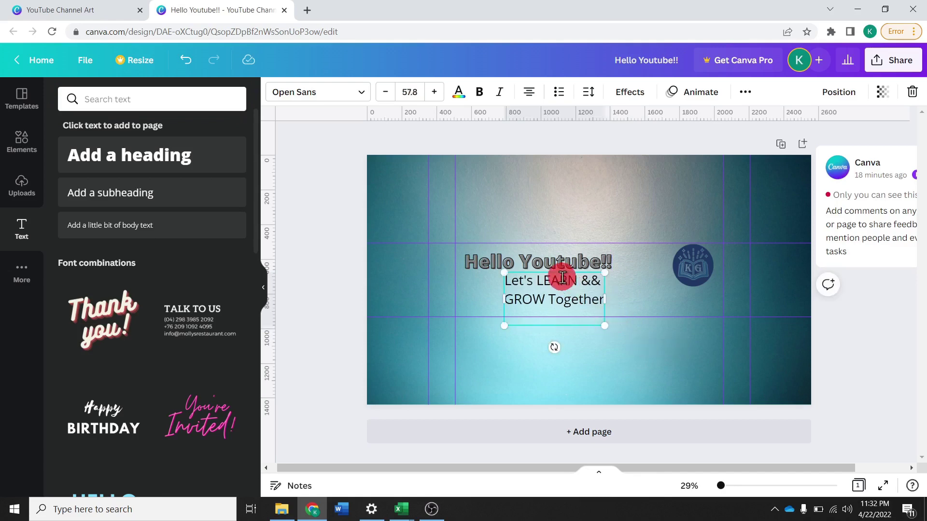
drag(563, 278, 570, 288)
Make the whole subheading text bold and italic
double_click(570, 289)
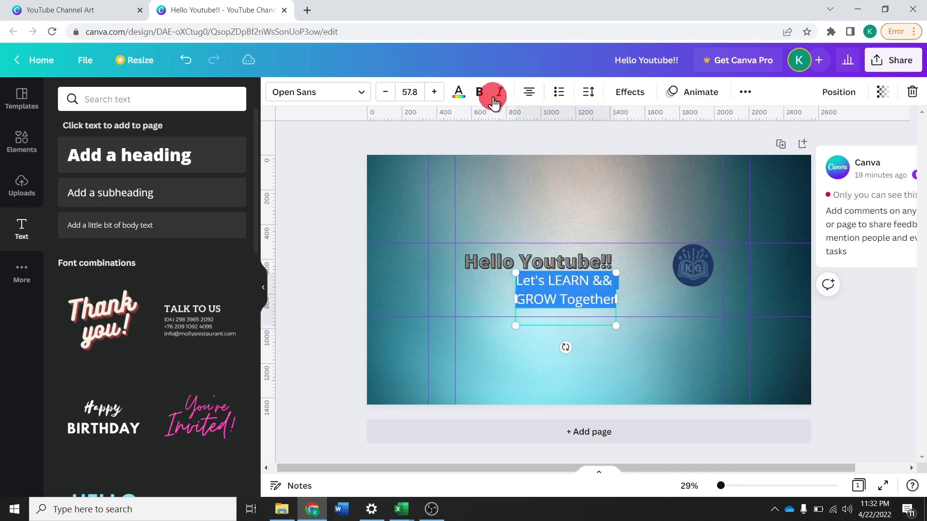
click(479, 92)
click(500, 93)
Colour the word LEARN in the subheading dark blue from the default colours
click(583, 285)
click(583, 284)
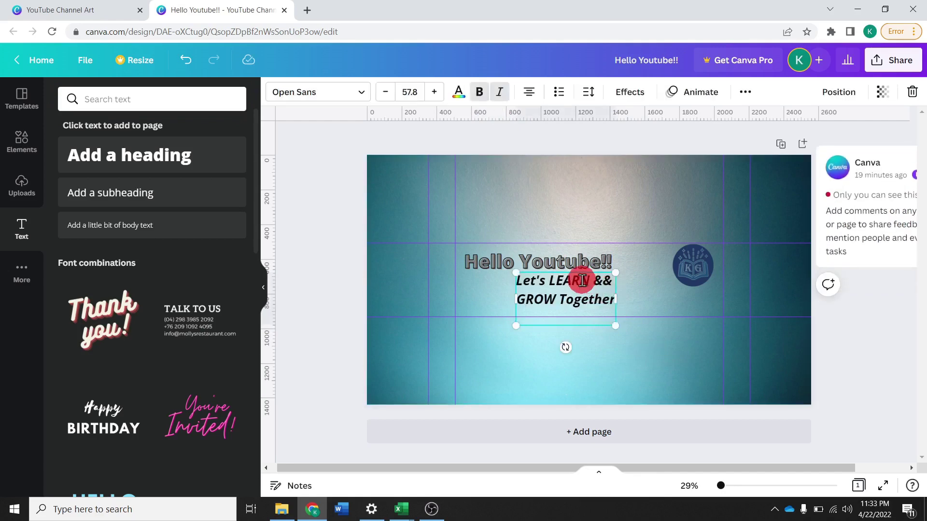
double_click(583, 281)
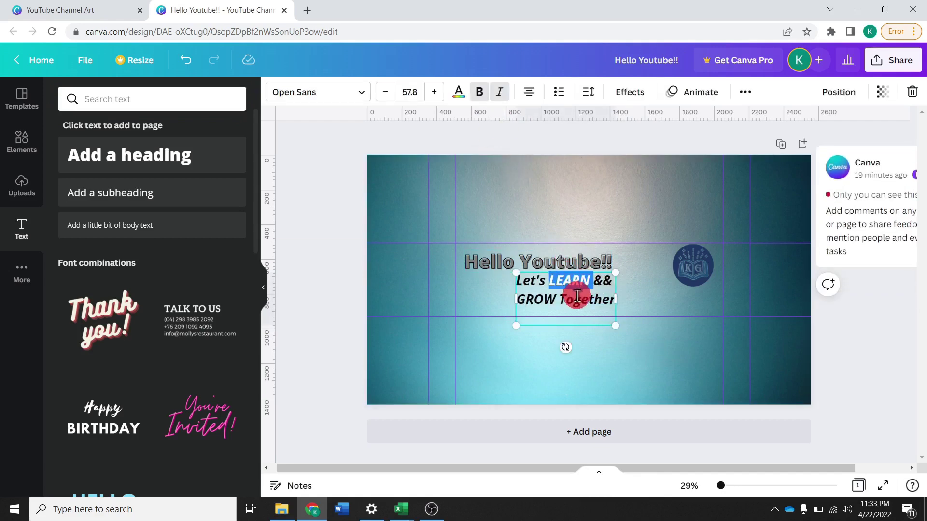
click(458, 94)
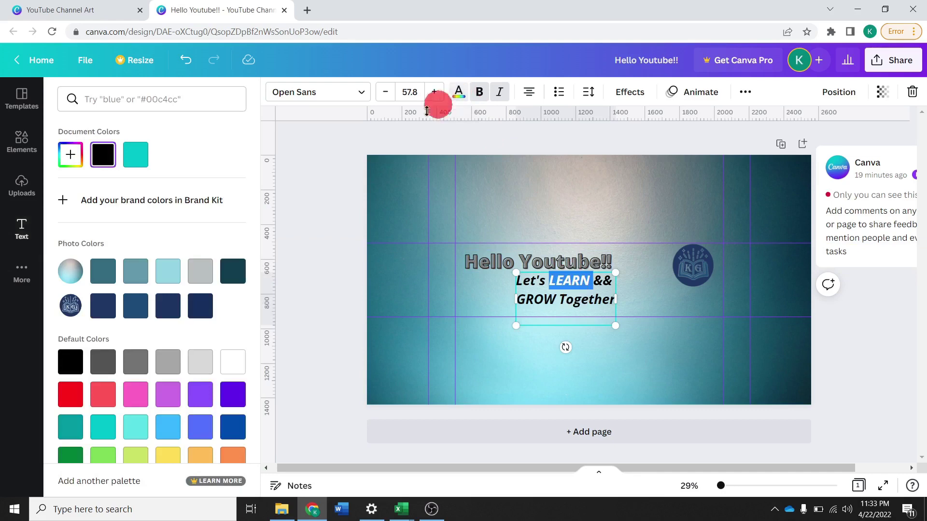
click(238, 427)
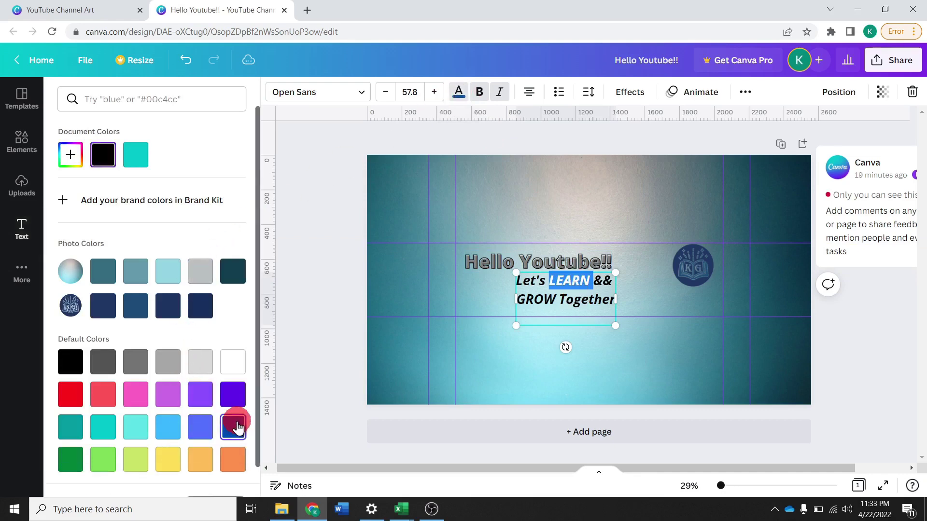
Colour the word GROW in the subheading the same dark blue as LEARN
double_click(536, 301)
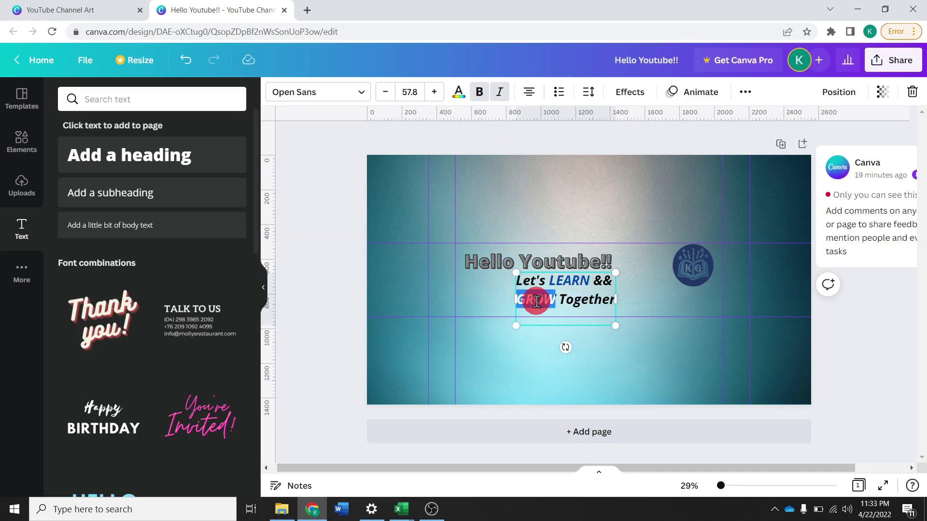
click(458, 91)
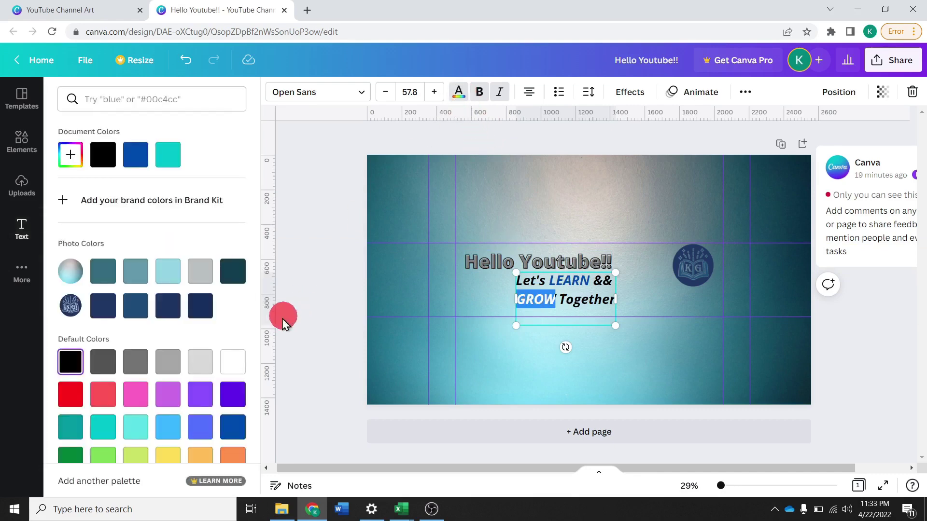
click(233, 427)
key(Escape)
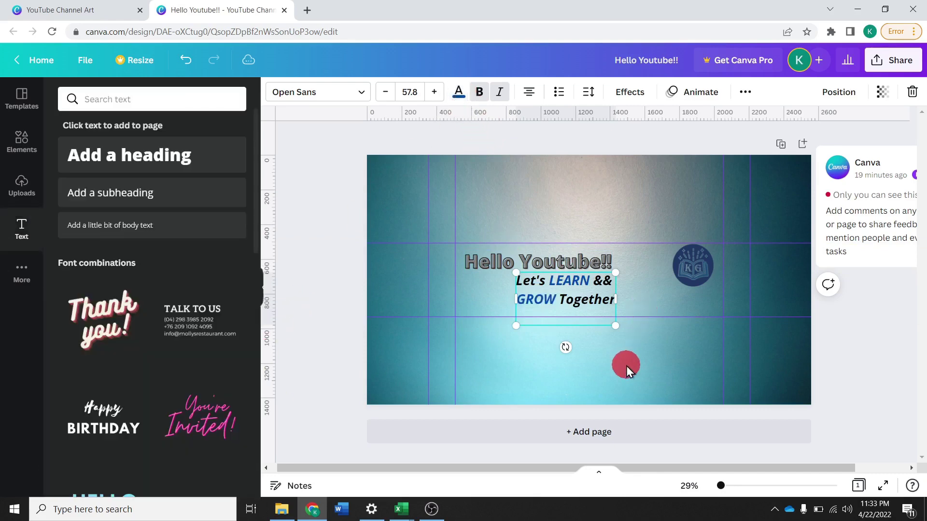
click(627, 367)
Shift the subheading slightly to the right beneath the "Hello Youtube!!" heading
click(584, 291)
drag(583, 292, 599, 292)
click(697, 300)
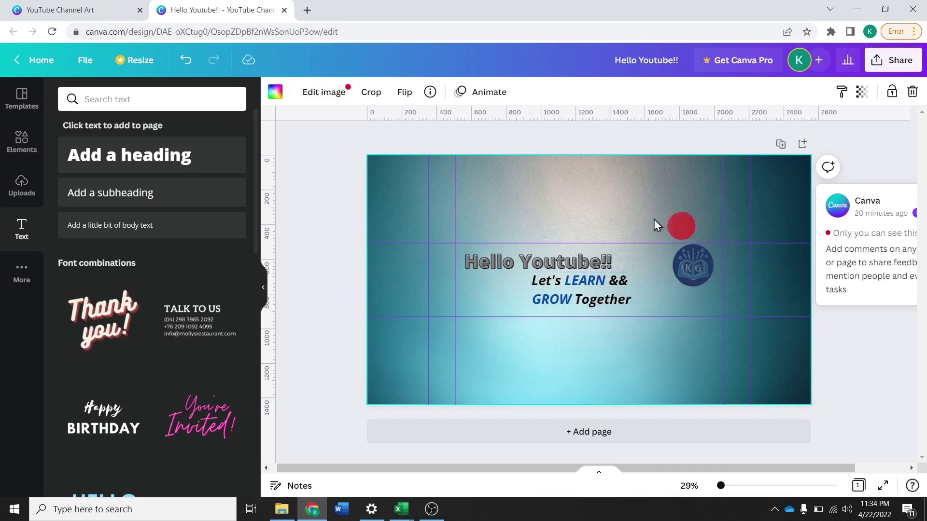
drag(723, 255, 723, 256)
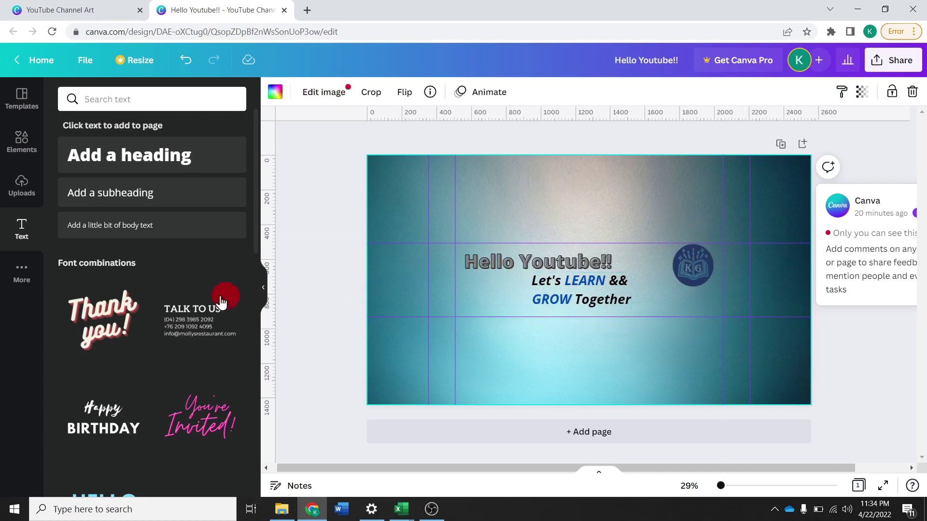
Add the "Thank you!" font combination, shrink it, and place it at the banner's right edge outside the safe-area guides
click(96, 320)
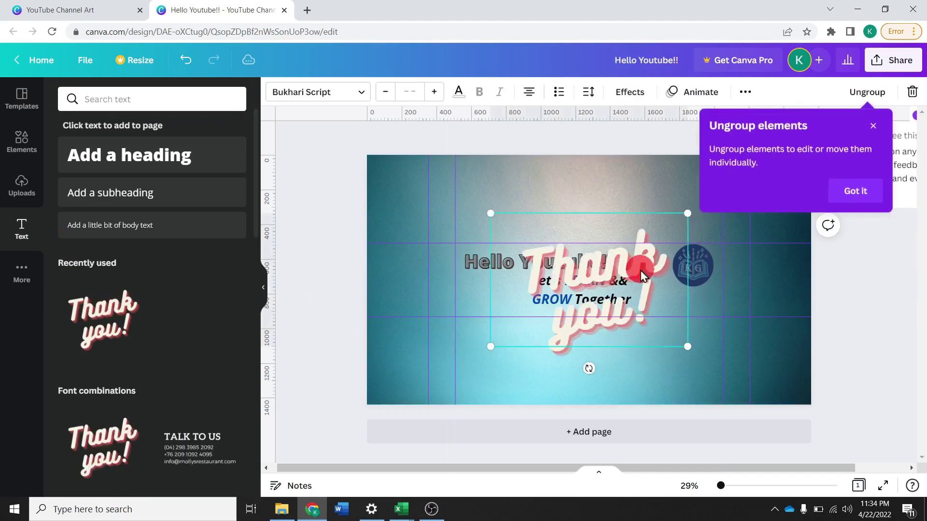
drag(688, 341, 800, 278)
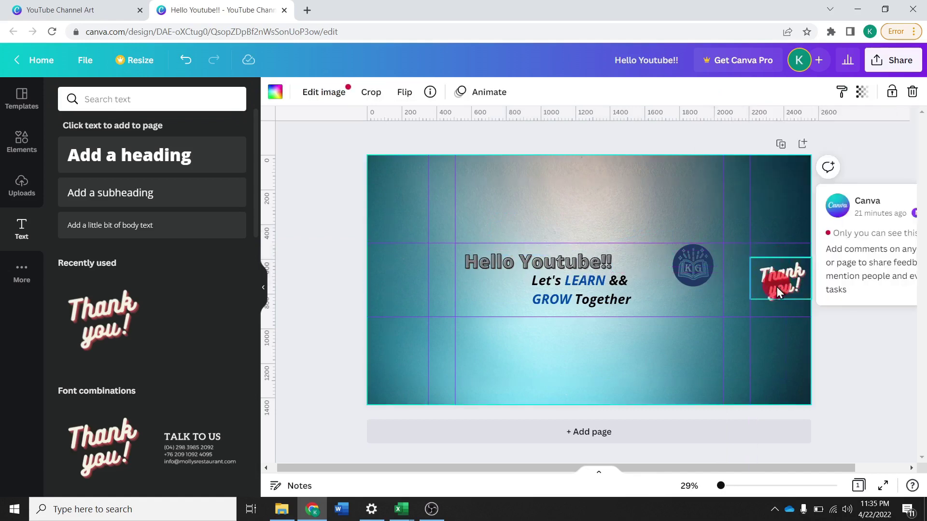
click(488, 291)
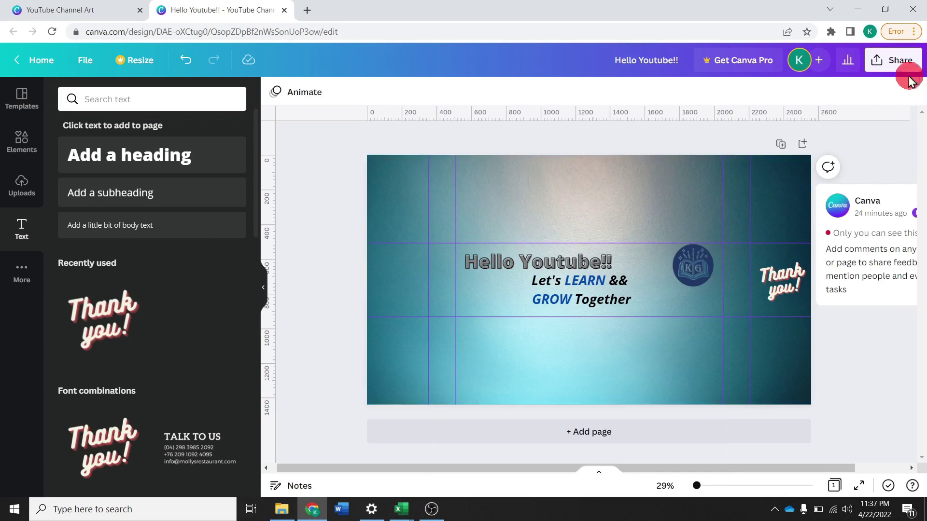
Download the banner design as a PNG at 2560 × 1440 px
click(893, 68)
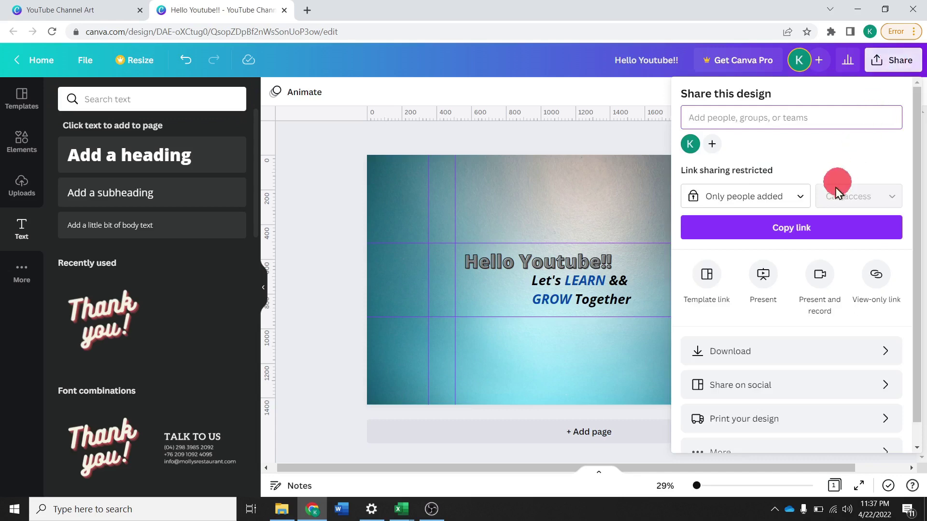
click(767, 354)
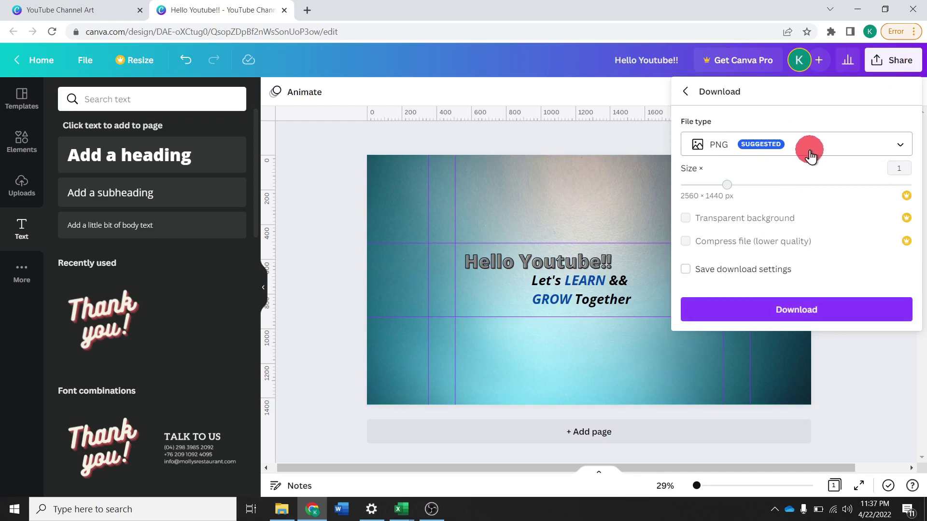
click(767, 318)
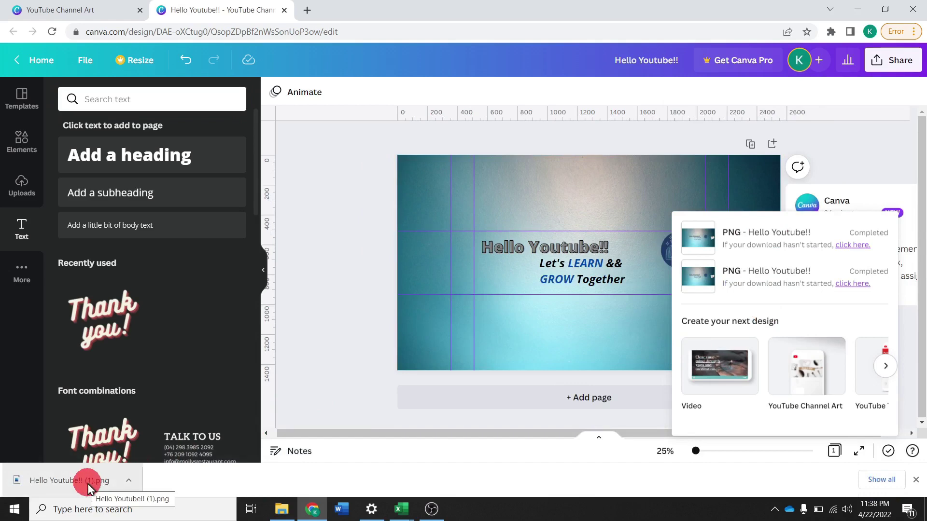
Switch to File Explorer and open the Hello Youtube!! PNG from the Downloads folder to view the banner
click(281, 510)
click(128, 150)
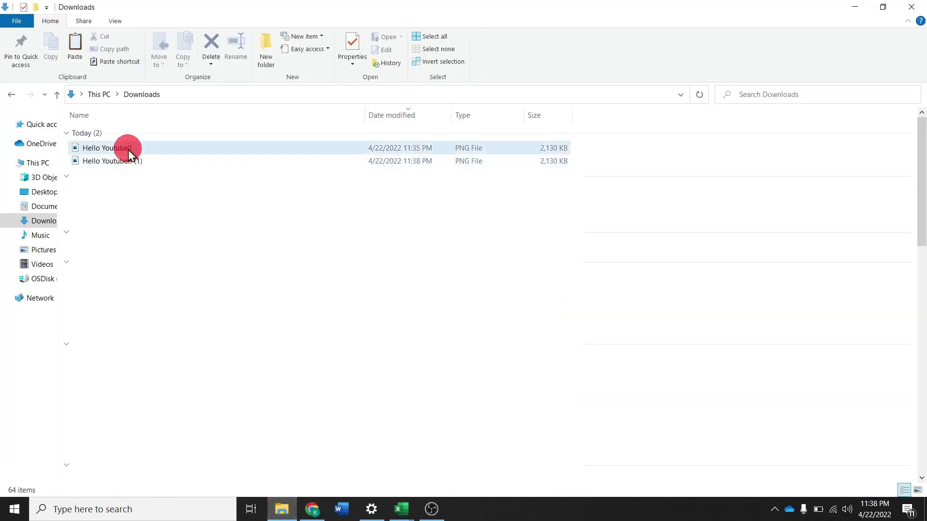
double_click(127, 149)
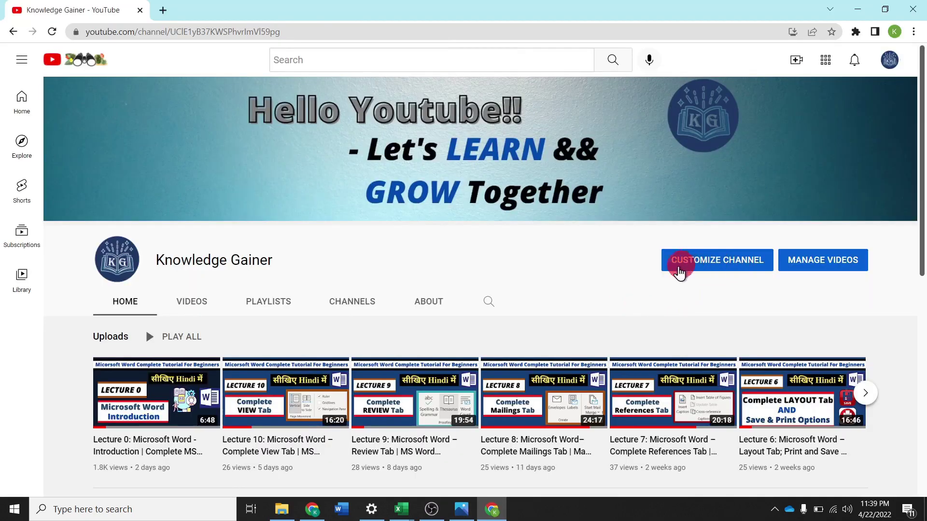
Open the YouTube channel's customization page in YouTube Studio and go to the banner image under the Branding settings
click(718, 266)
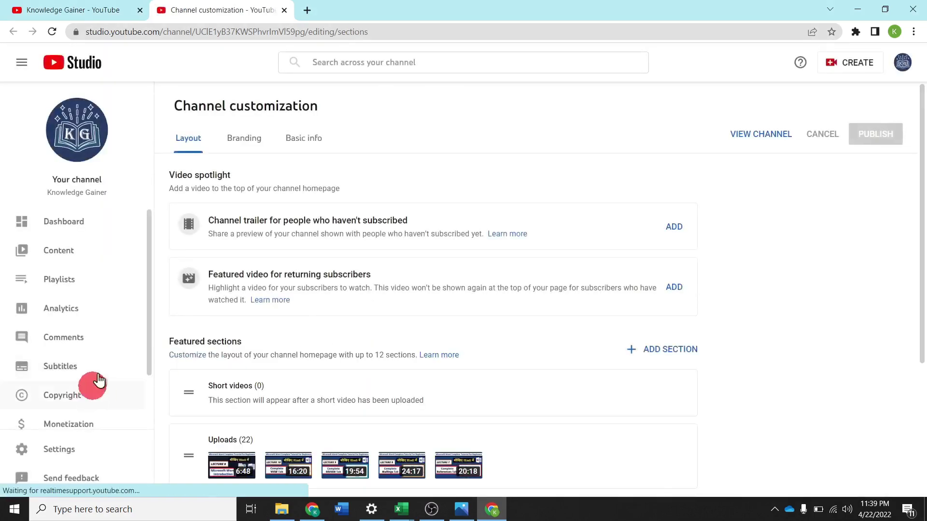
click(245, 140)
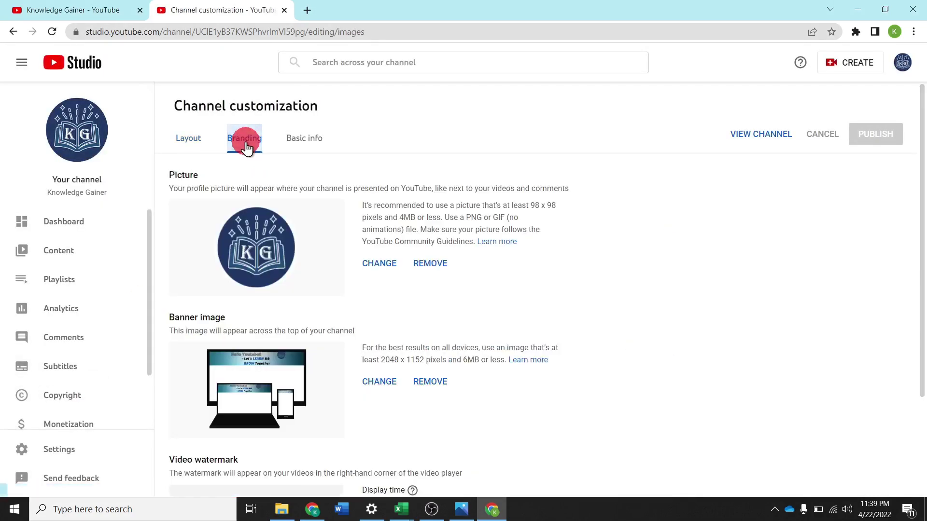
scroll(325, 209, down, 1)
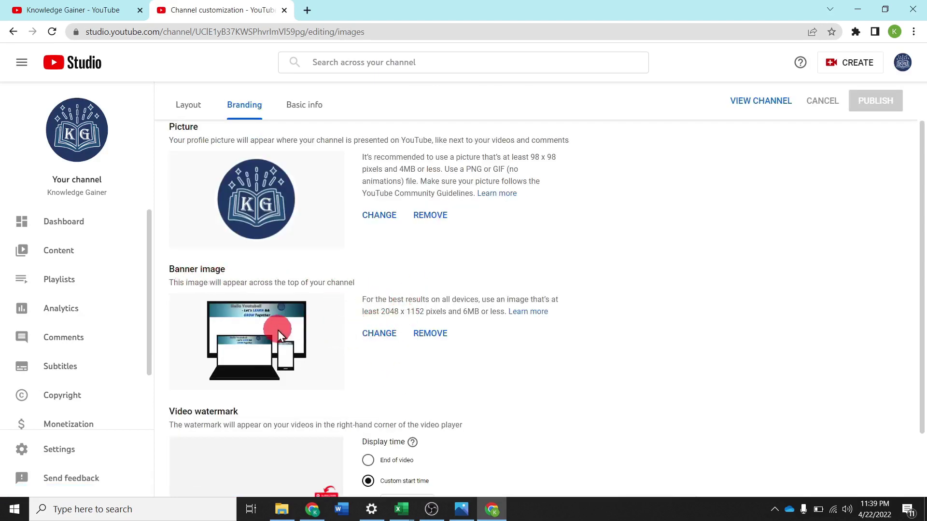
Replace the channel's banner image with the Hello Youtube!! PNG from Downloads and check the area viewable on all devices
click(391, 339)
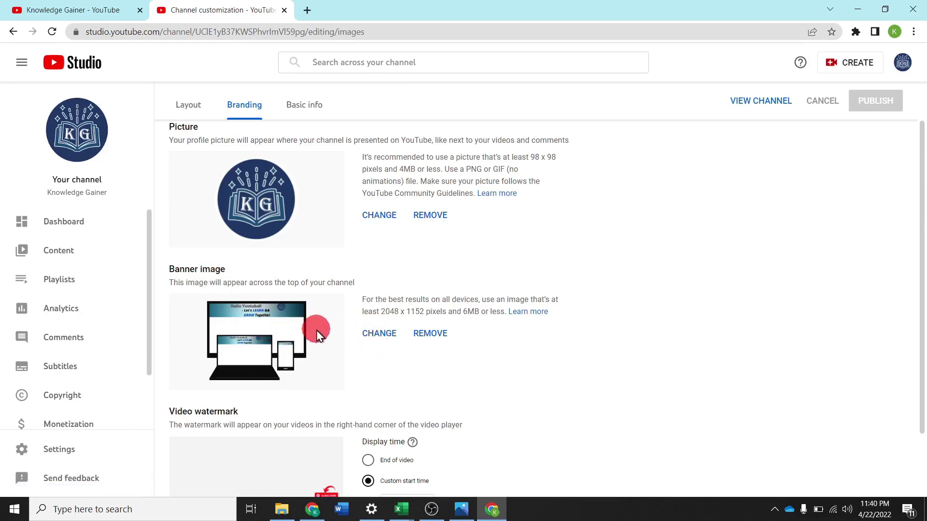
click(382, 336)
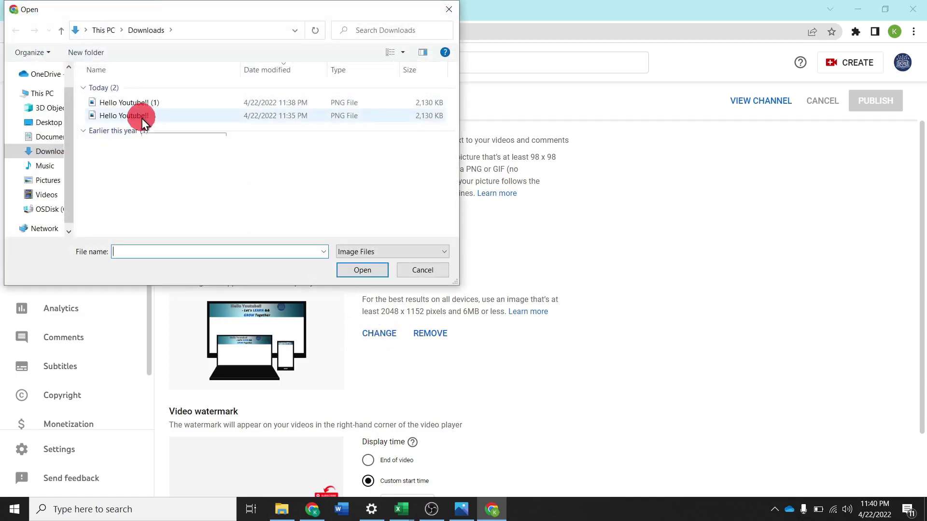
click(157, 116)
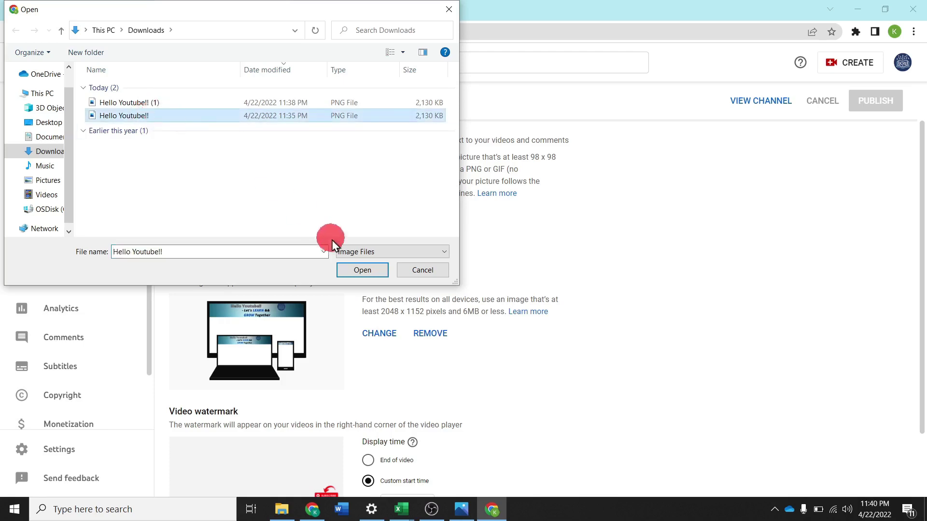
click(360, 274)
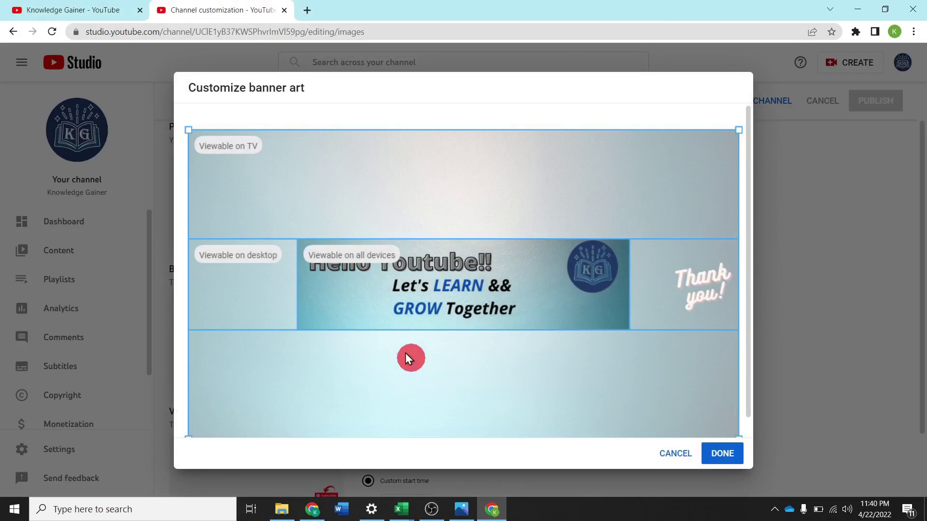
drag(362, 275, 353, 259)
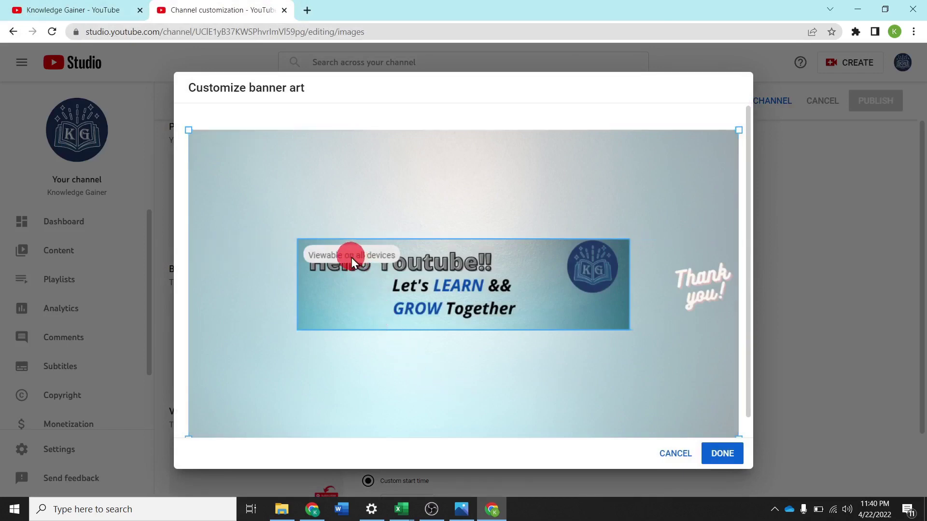